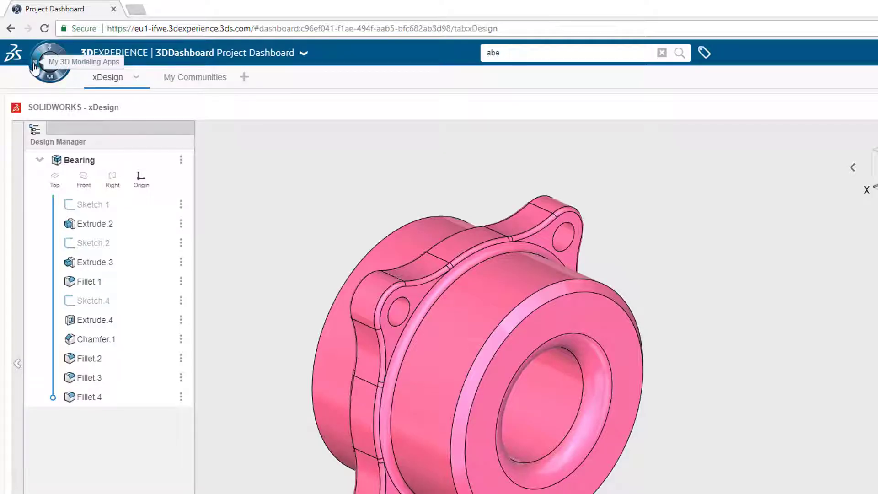
Browse the compass apps from 3D modeling to social, collaborative and information intelligence apps
left_click(34, 66)
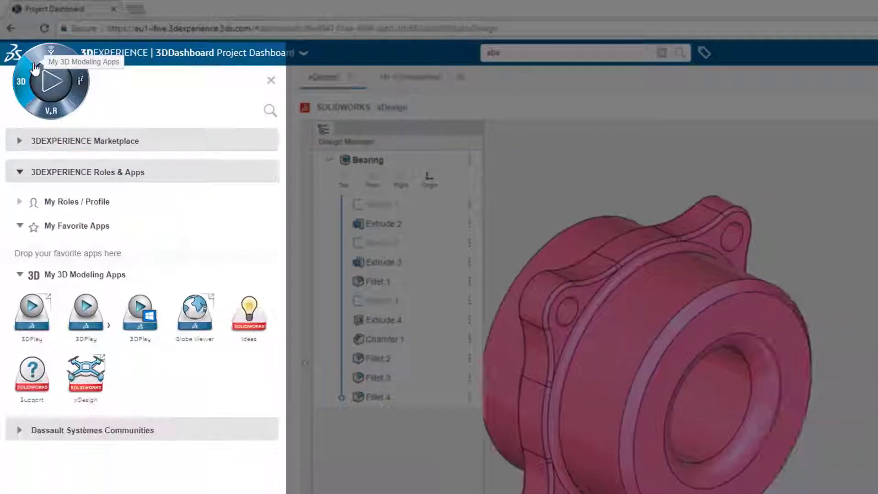
left_click(50, 59)
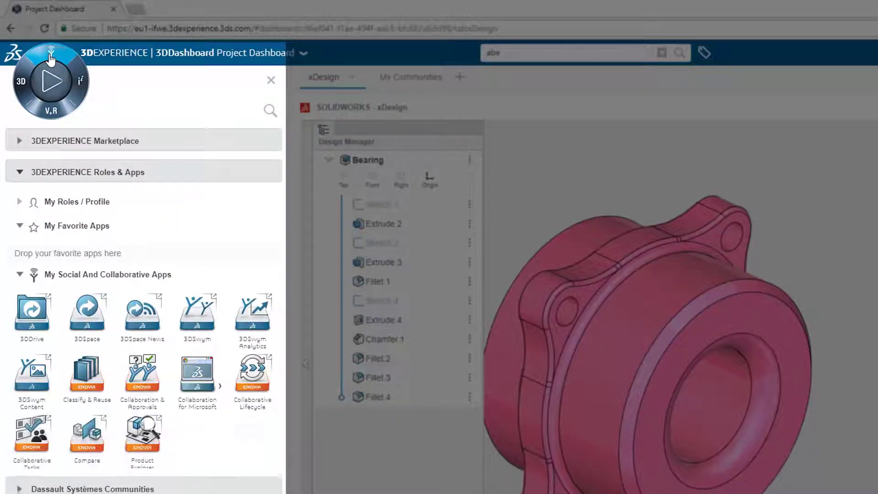
left_click(81, 71)
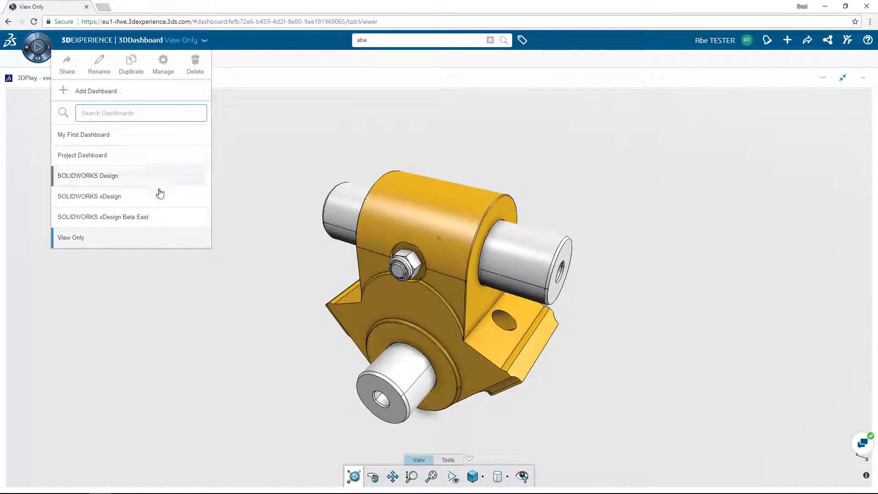
Switch to the SOLIDWORKS xDesign Beta East dashboard and search for 'abe'
left_click(155, 216)
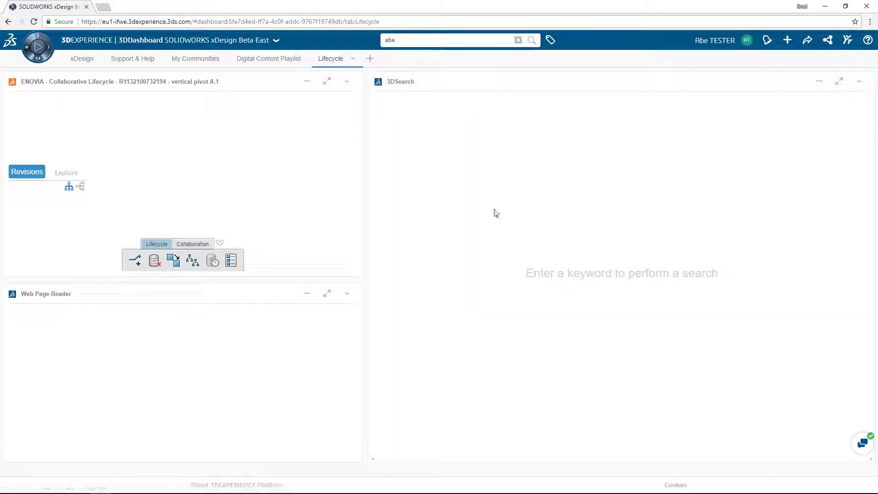
left_click(478, 37)
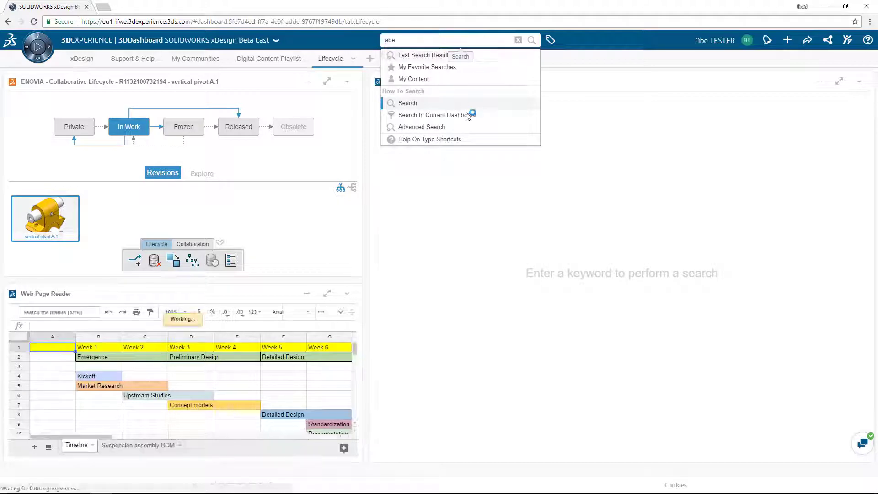
left_click(480, 40)
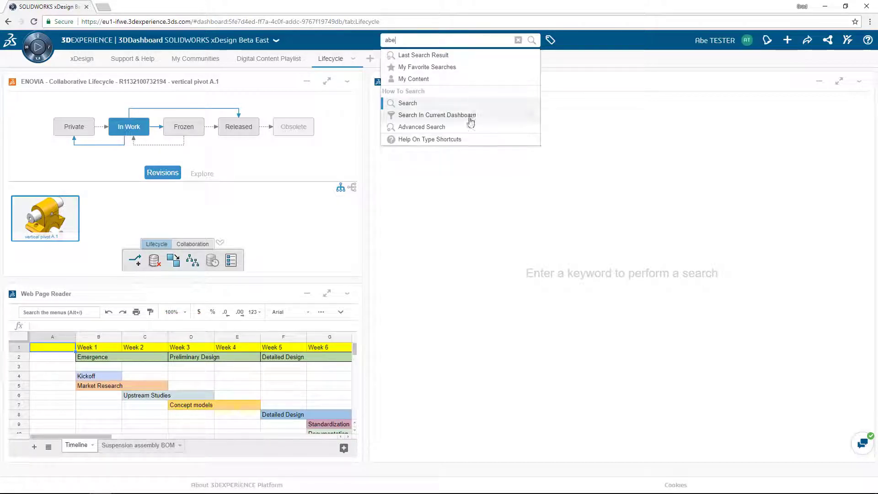
key("Return")
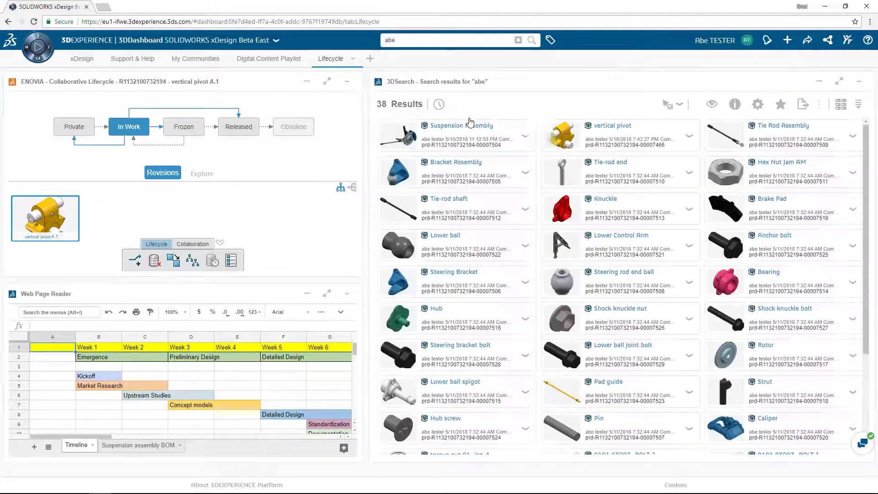
Preview the Tie-rod end result in 3D, then switch to the Knuckle part and orbit it
left_click(619, 171)
left_click(712, 103)
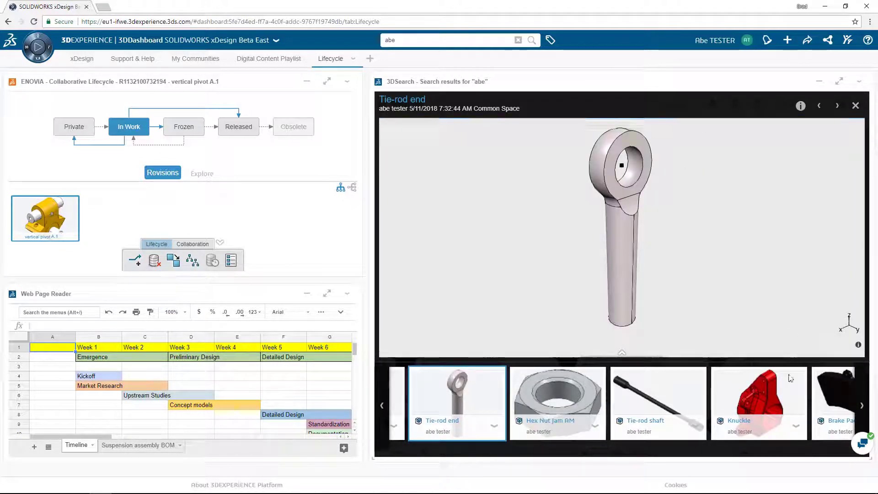
left_click(777, 389)
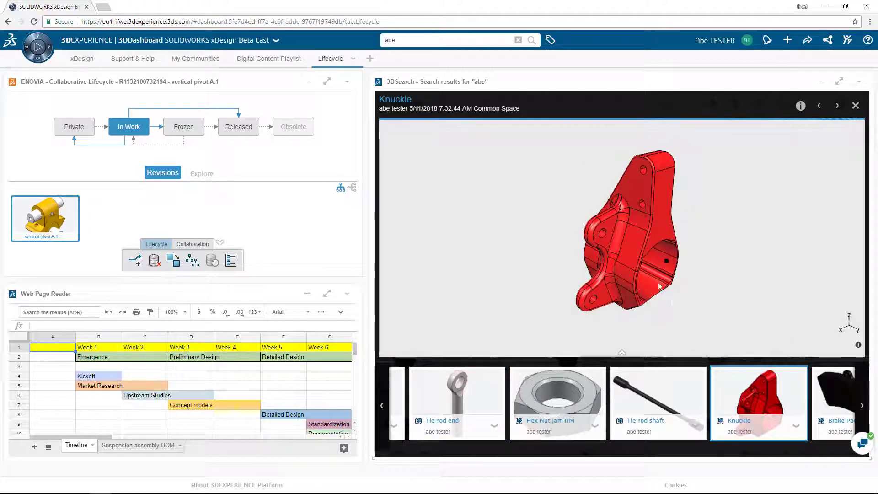
left_click_drag(626, 276, 553, 263)
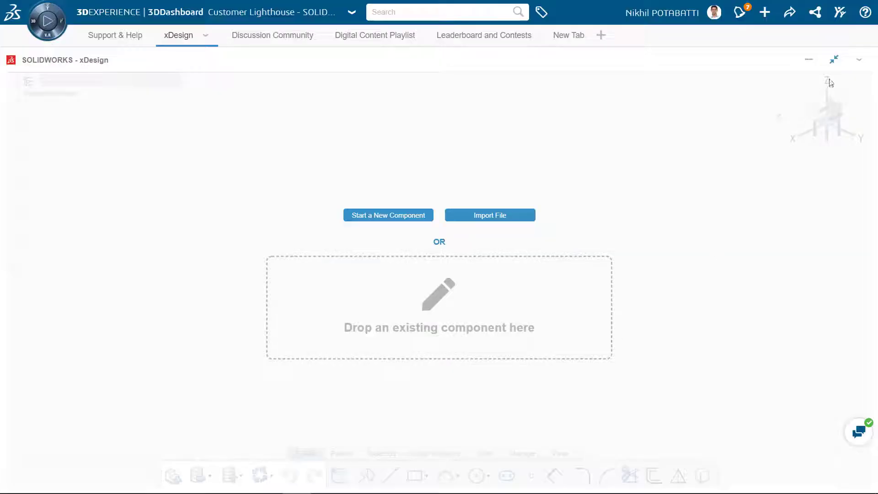
Restore xDesign to half width and place the Foosball Table space's parts full-width on top
left_click(835, 60)
left_click(518, 95)
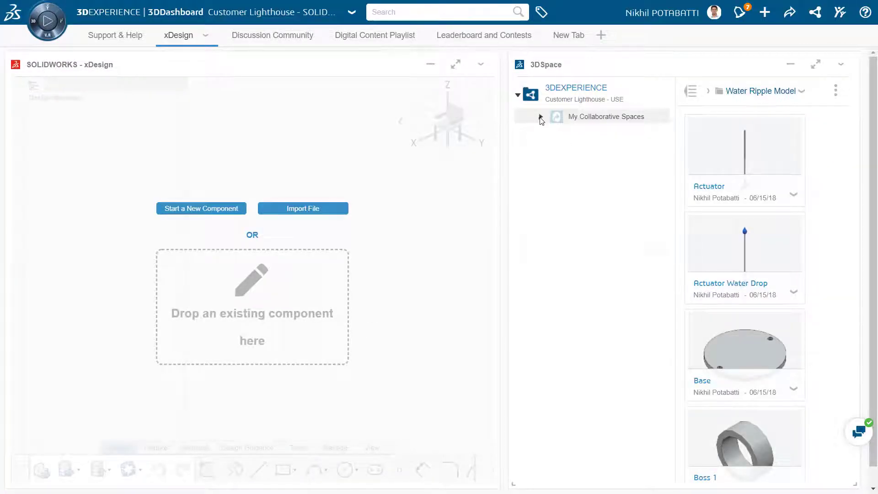
left_click(541, 117)
left_click(596, 148)
left_click(600, 161)
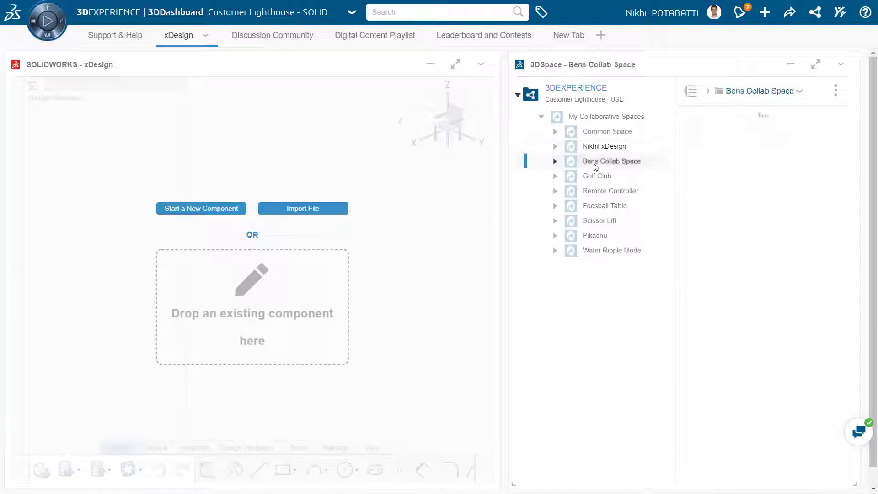
left_click(597, 177)
left_click(601, 191)
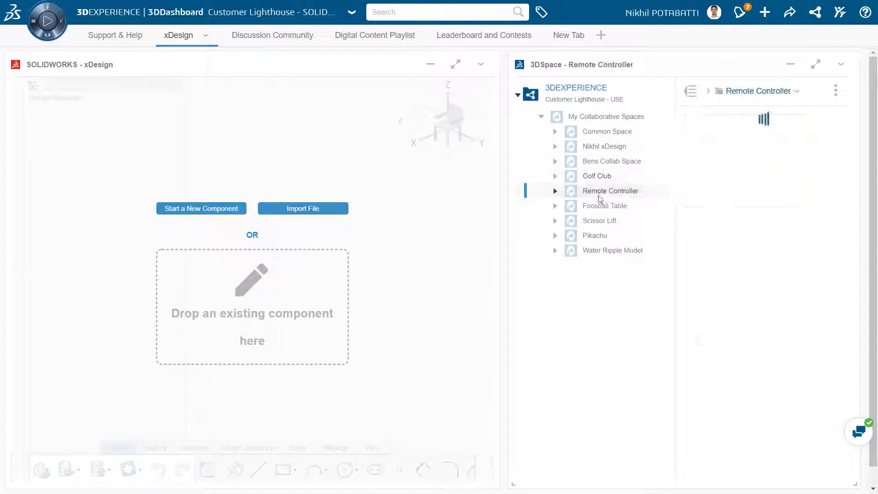
left_click(603, 206)
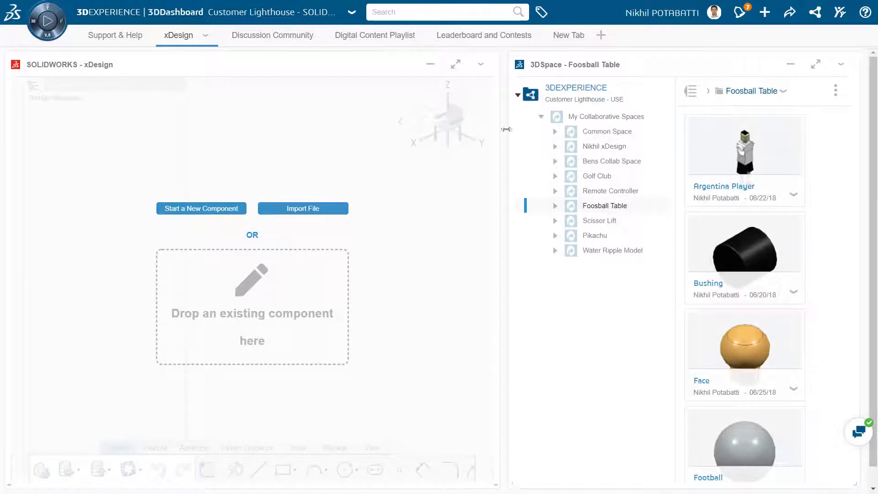
left_click_drag(520, 334, 4, 205)
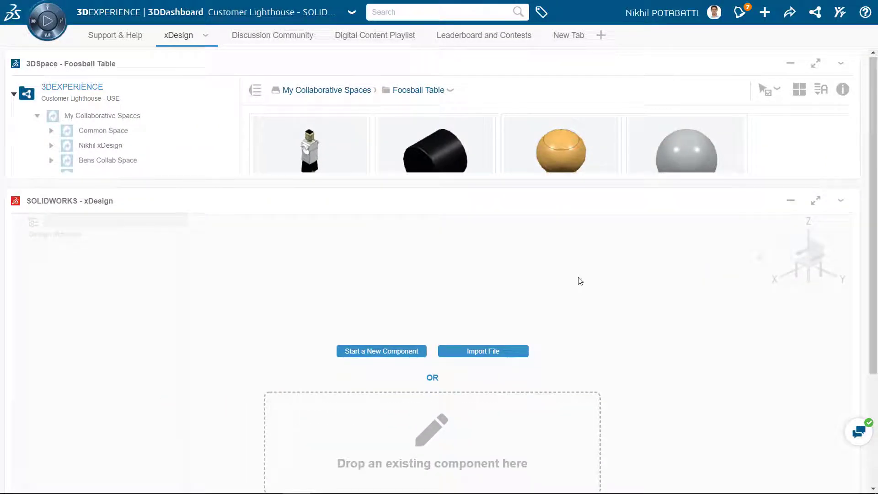
Go to the Discussion Community tab and scroll through the xDesign community feed
left_click(284, 41)
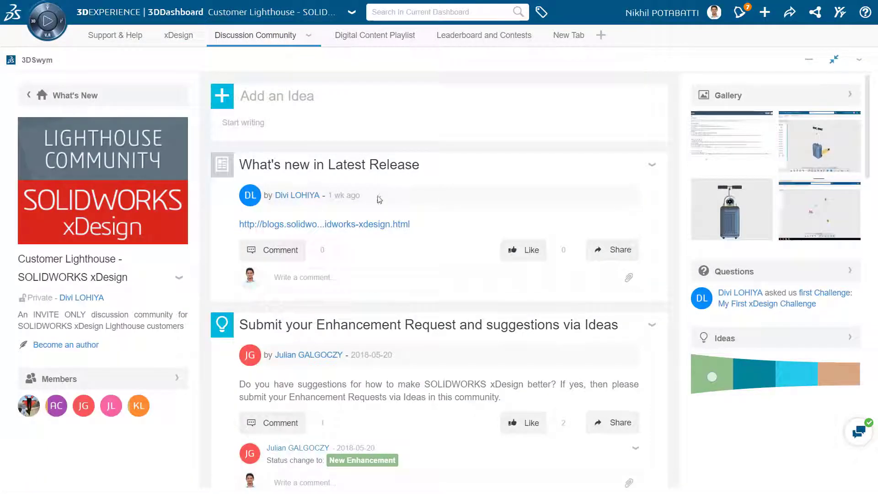
scroll(380, 199, "down", 9)
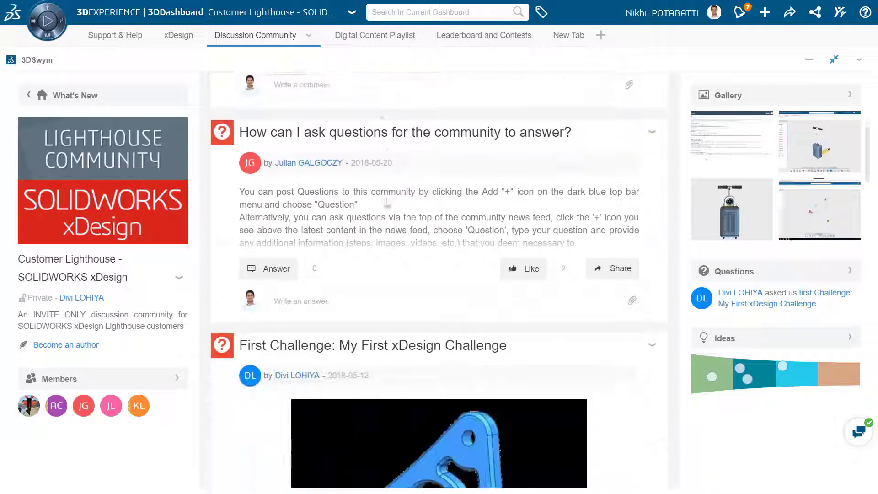
scroll(386, 202, "down", 10)
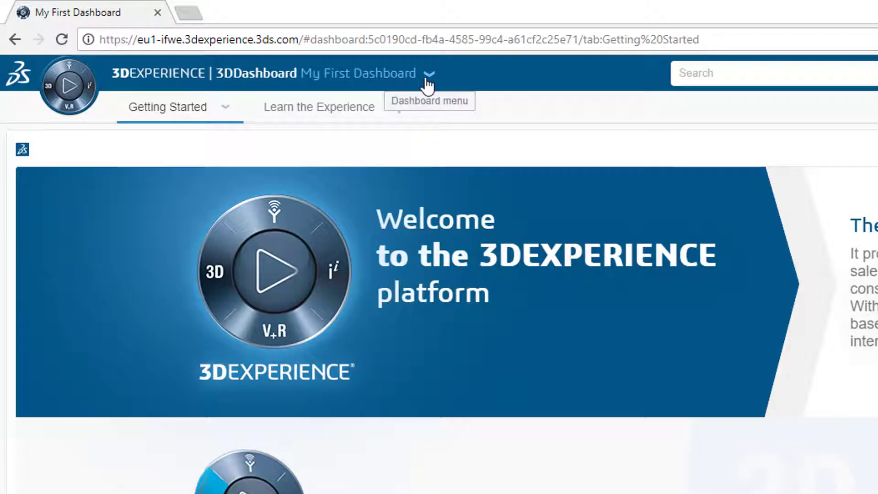
Add a new empty dashboard named 'Suspension Project'
left_click(429, 75)
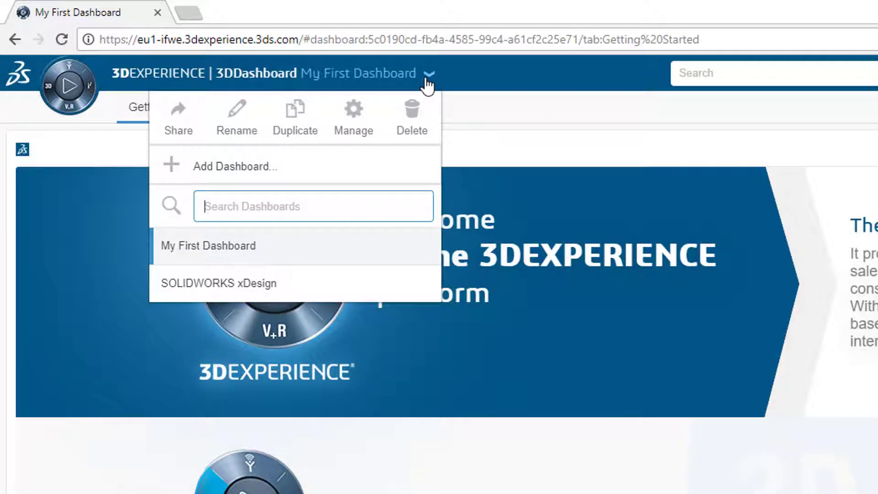
left_click(412, 169)
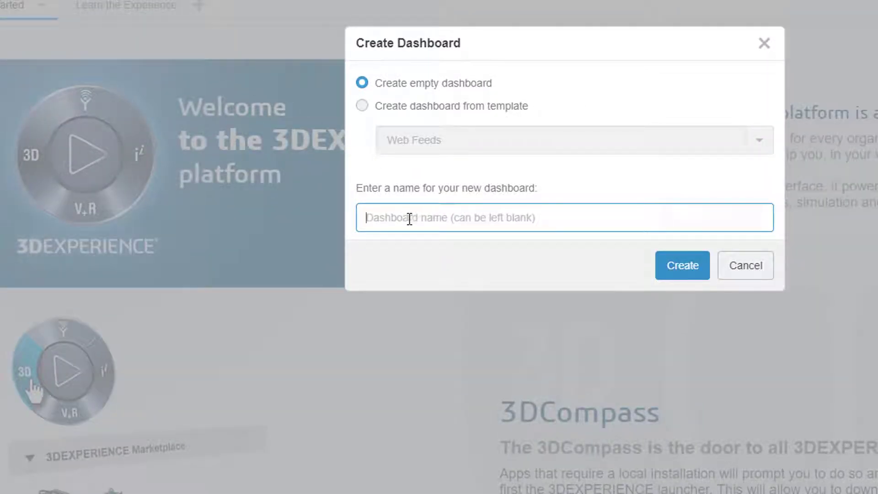
type("Suspension Project")
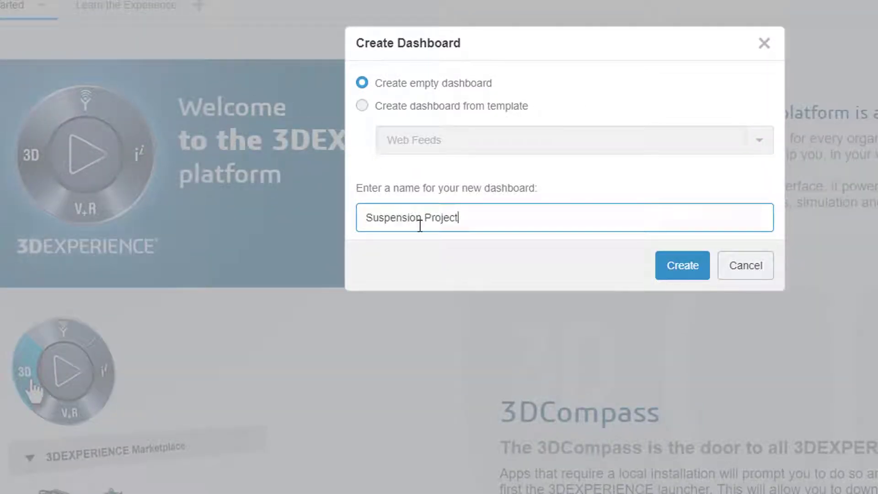
left_click(683, 265)
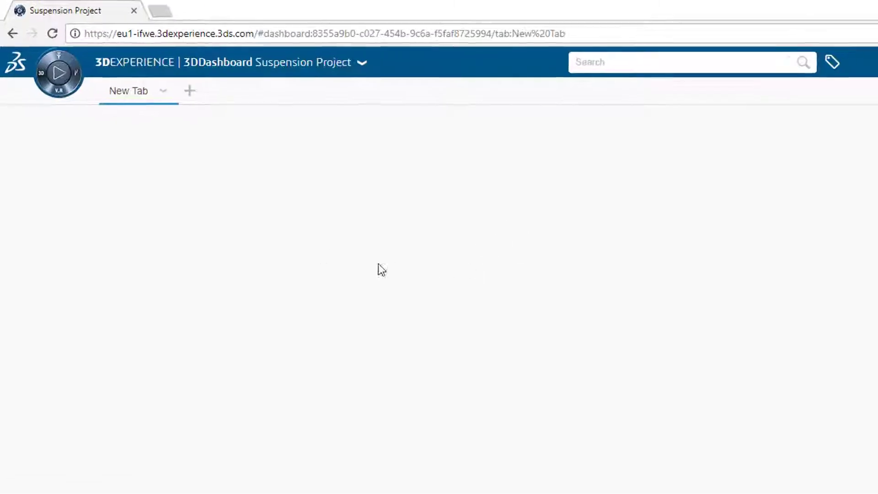
Drop the xDesign app onto the empty CAD tab and enlarge it
left_click(44, 84)
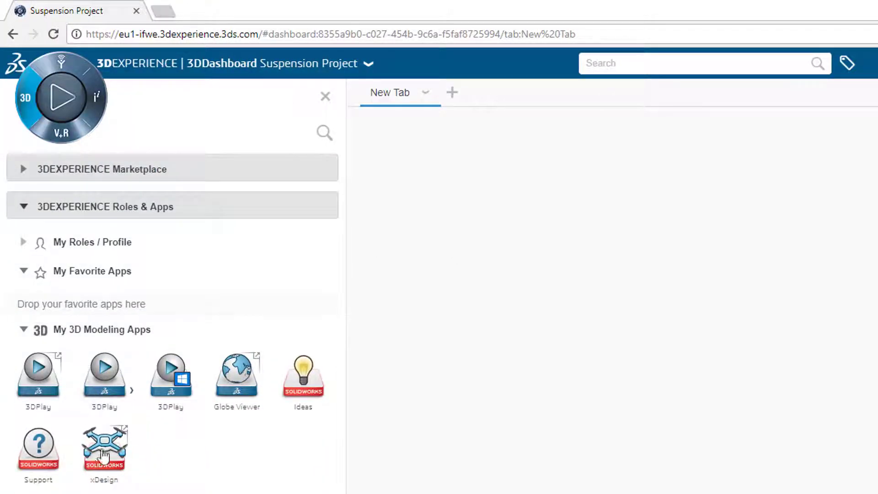
left_click_drag(105, 458, 500, 392)
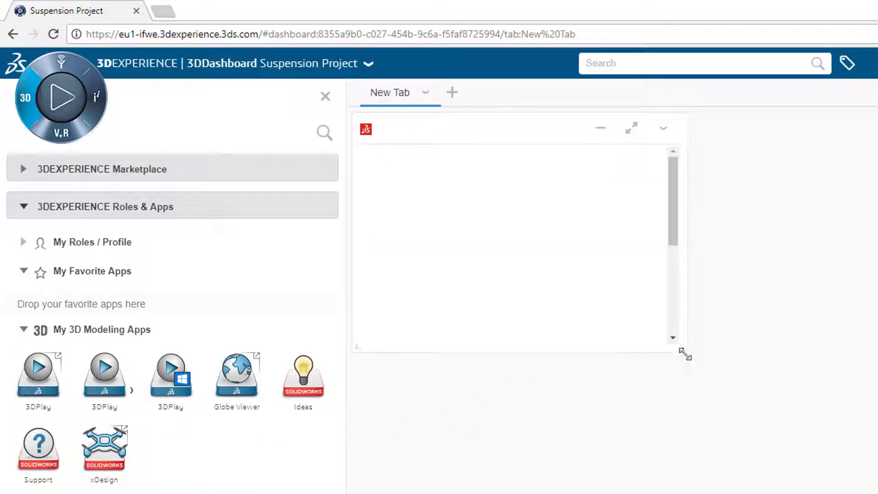
left_click_drag(684, 353, 731, 388)
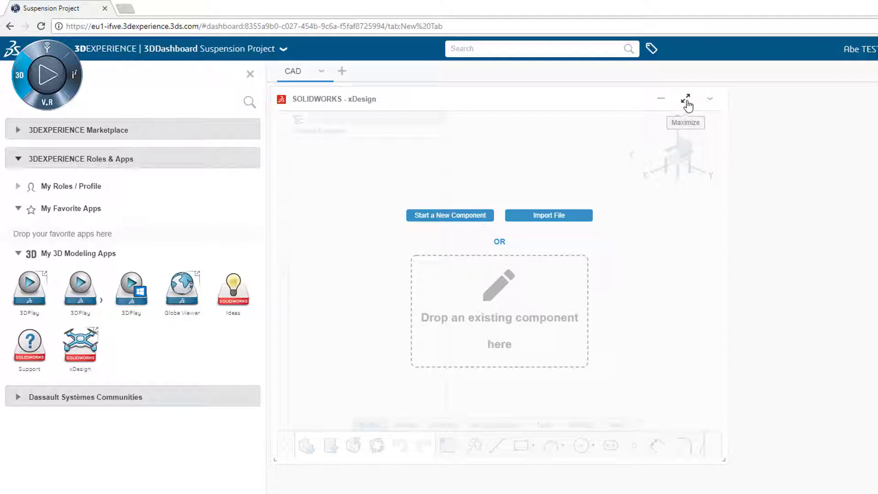
Check xDesign's length unit preference, keep mm, and cancel the changes
left_click(710, 99)
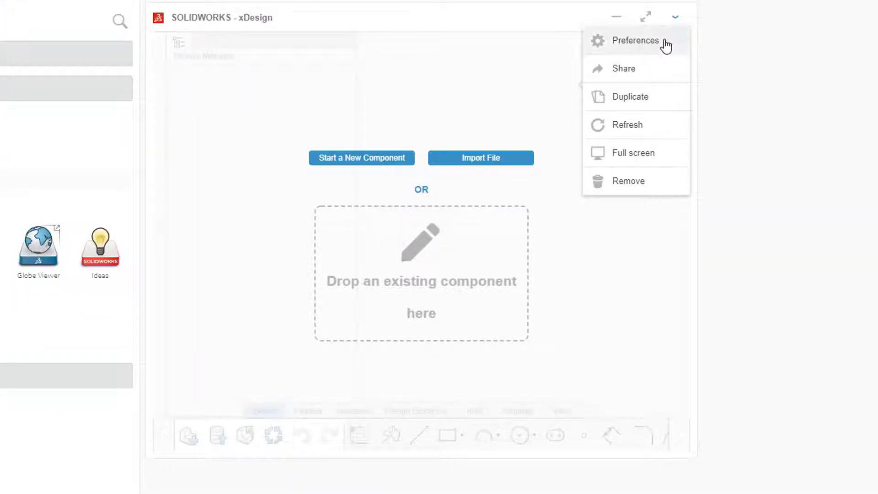
left_click(665, 43)
left_click(585, 123)
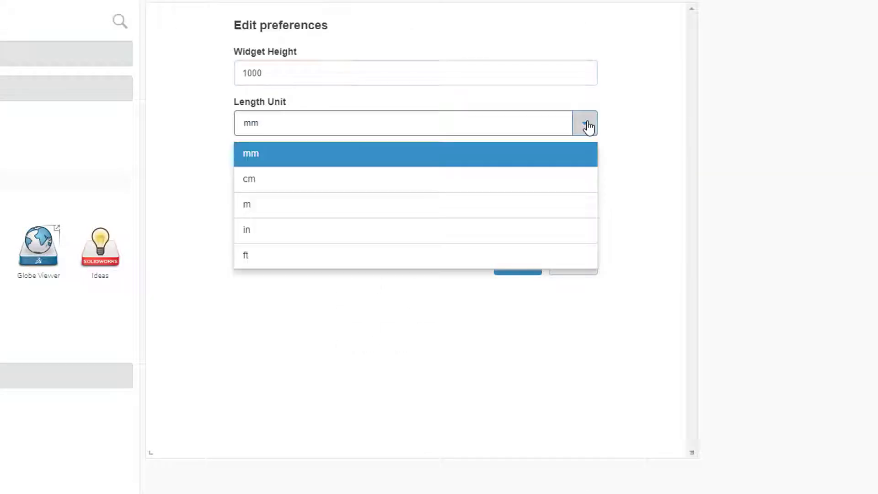
left_click(631, 134)
left_click(587, 270)
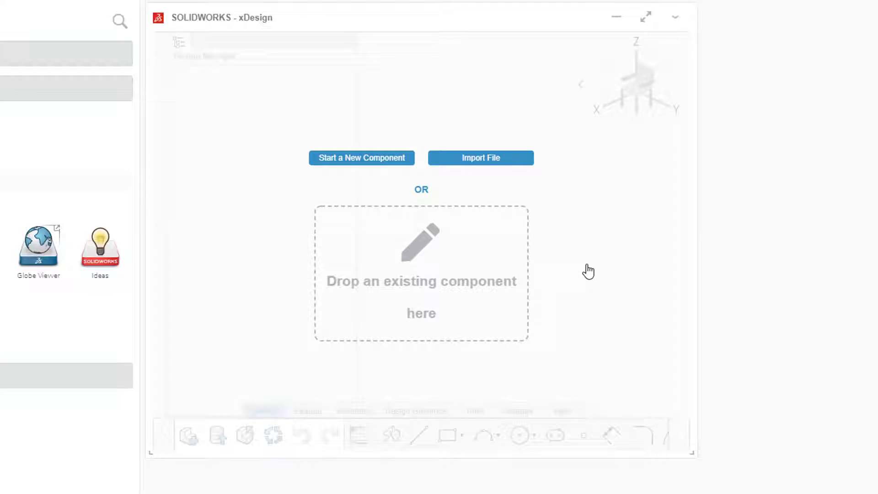
Pin a 3DSearch of all your own content to the Suspension Project CAD tab
left_click(413, 36)
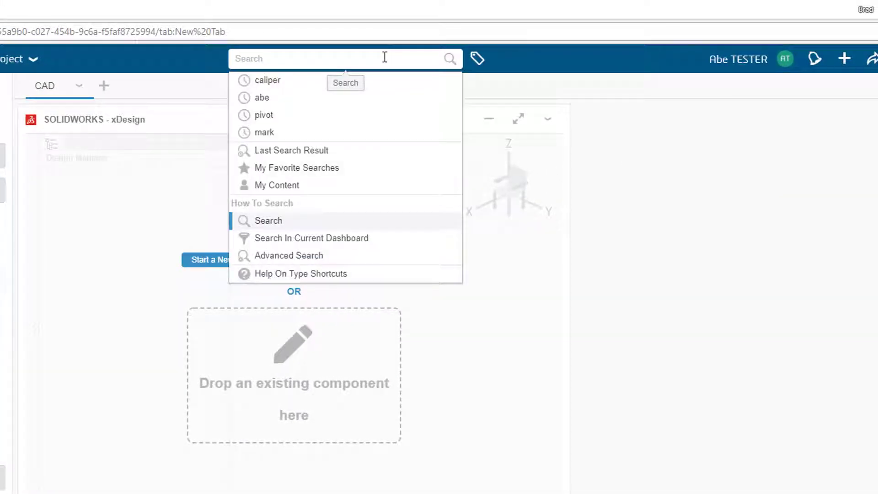
left_click(327, 186)
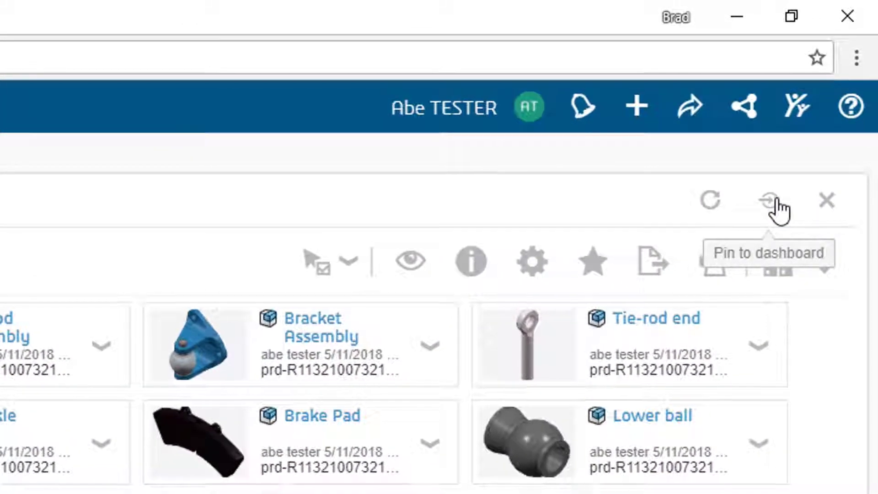
left_click(776, 202)
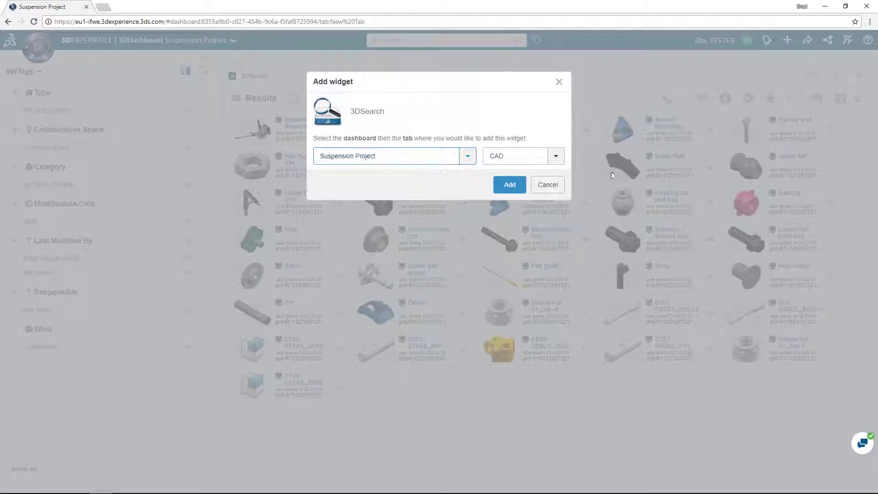
left_click(509, 185)
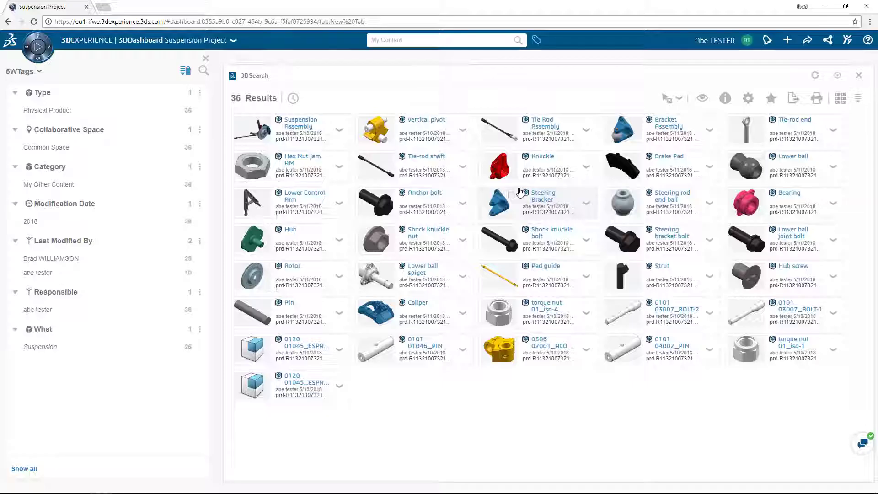
Move and enlarge 3DSearch beside xDesign, then open the Knuckle part in xDesign
left_click_drag(137, 81, 663, 82)
left_click_drag(582, 218, 510, 484)
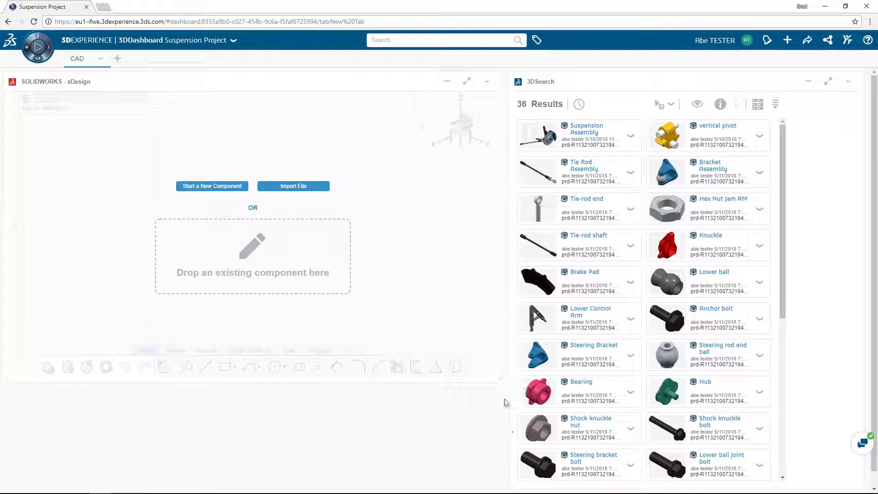
left_click_drag(778, 247, 292, 311)
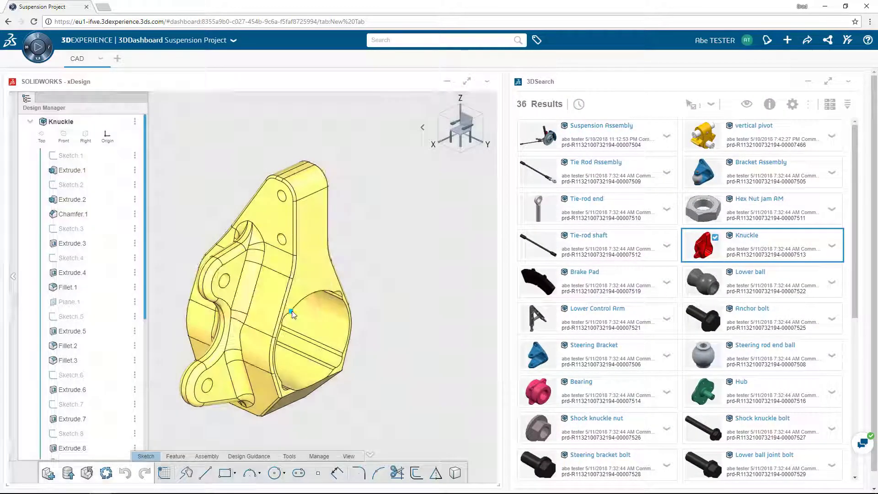
Maximize and restore xDesign, then add a blank 'New Tab' next to CAD
left_click(468, 86)
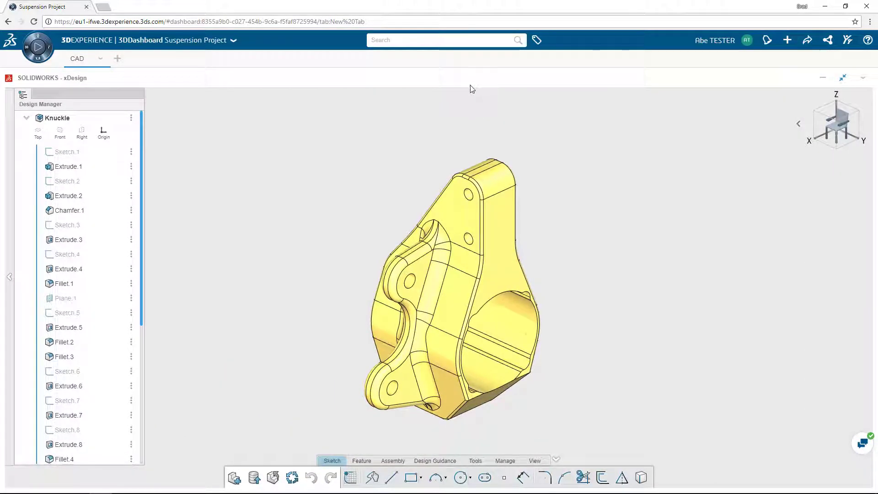
left_click(841, 84)
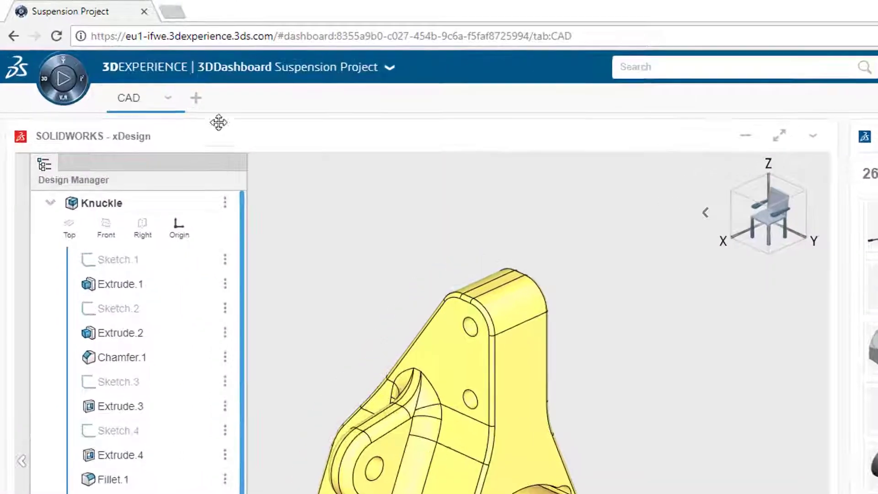
left_click(193, 105)
Rename the new tab 'Community' and add an expanded 3DSwym widget to it
double_click(195, 99)
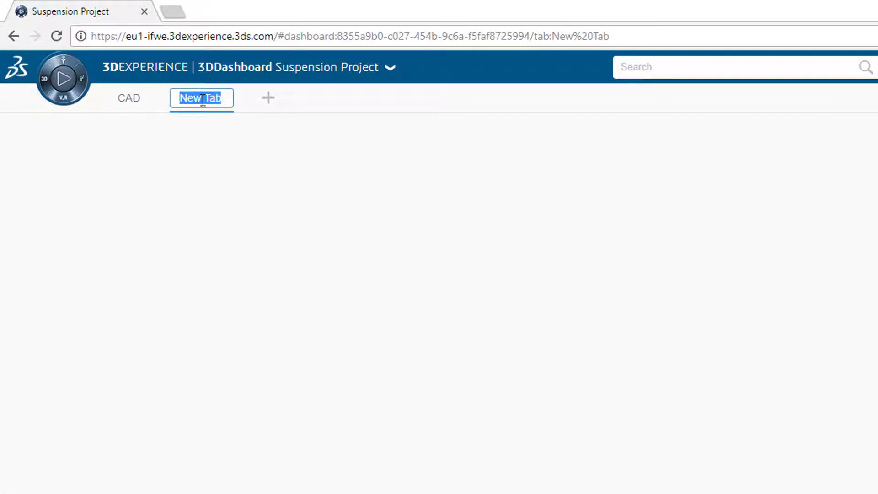
type("Community")
key("Return")
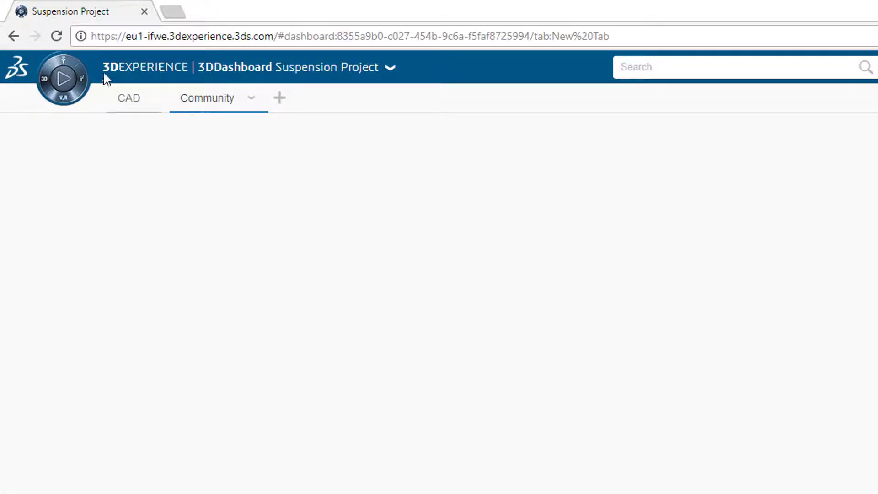
left_click(67, 68)
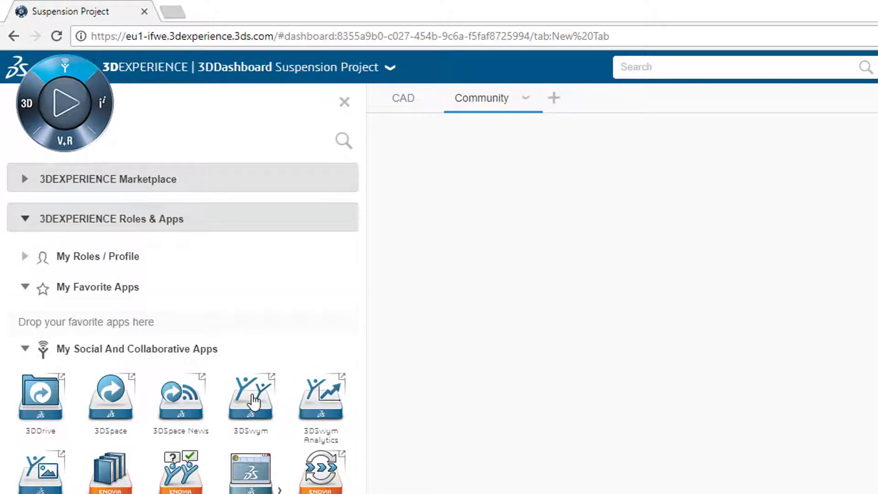
left_click_drag(254, 402, 598, 374)
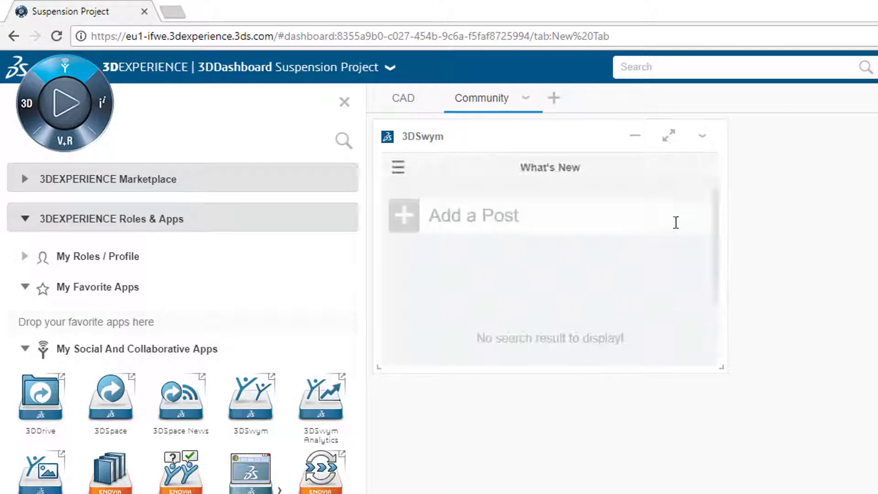
left_click(669, 136)
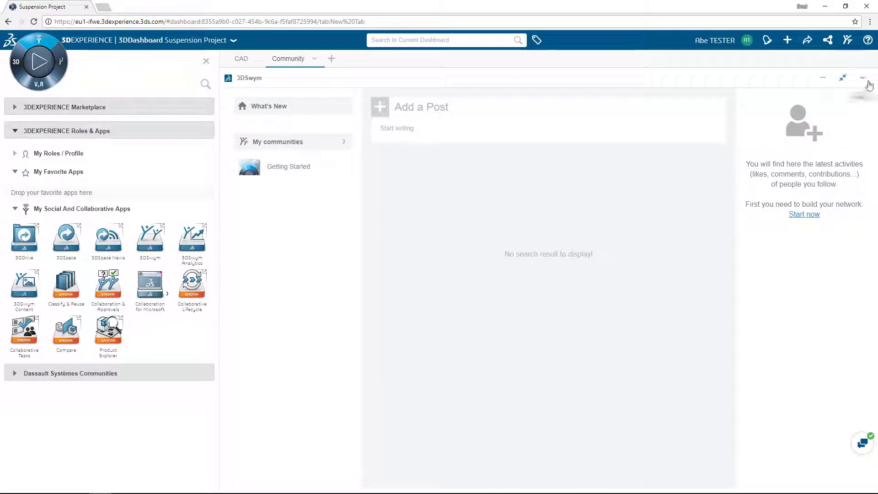
Set 3DSwym's platform preference to Dassault Systemes and save, then add a third tab
left_click(866, 82)
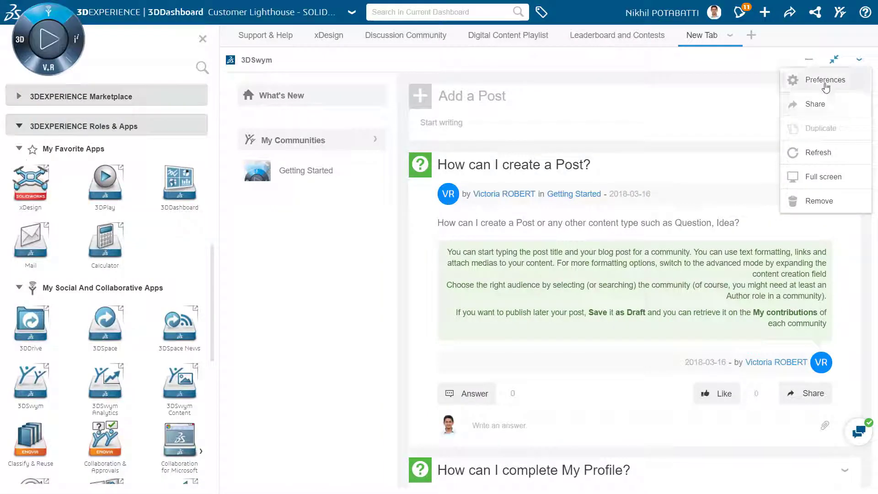
left_click(825, 82)
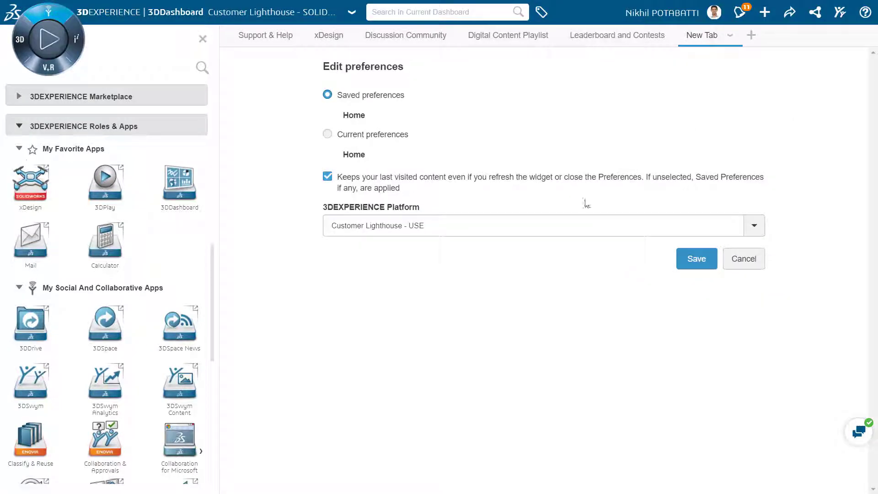
left_click(763, 231)
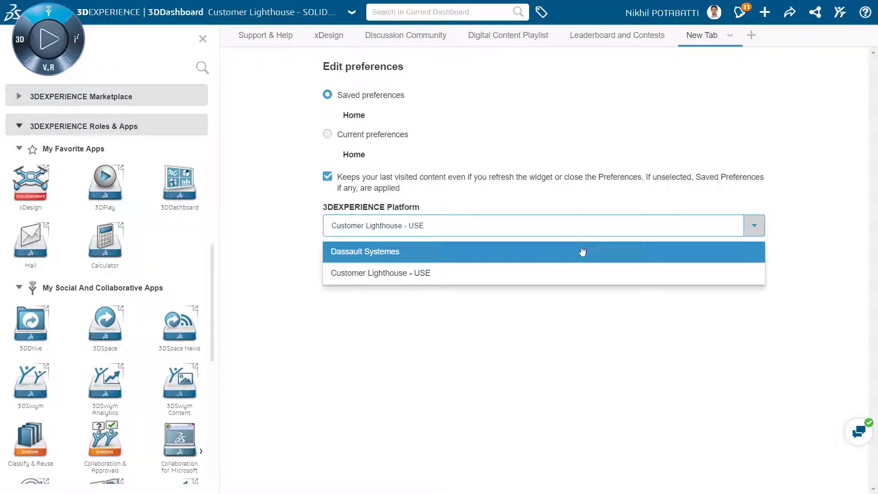
left_click(581, 251)
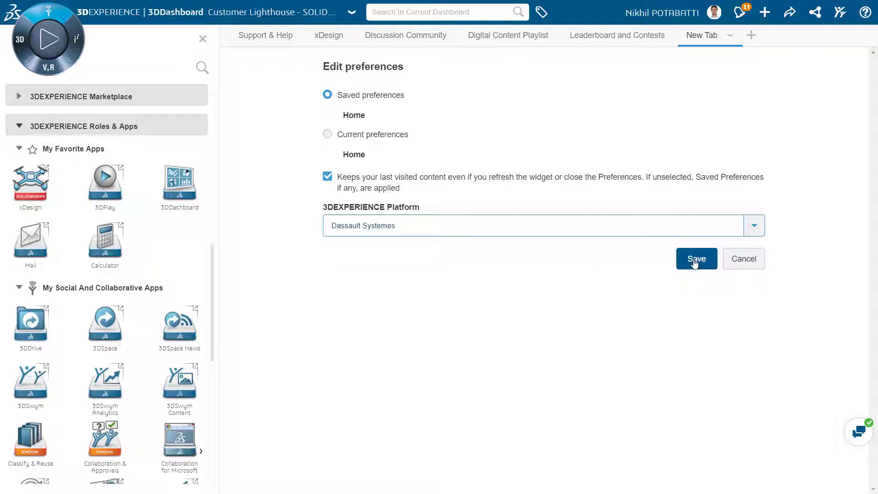
left_click(696, 259)
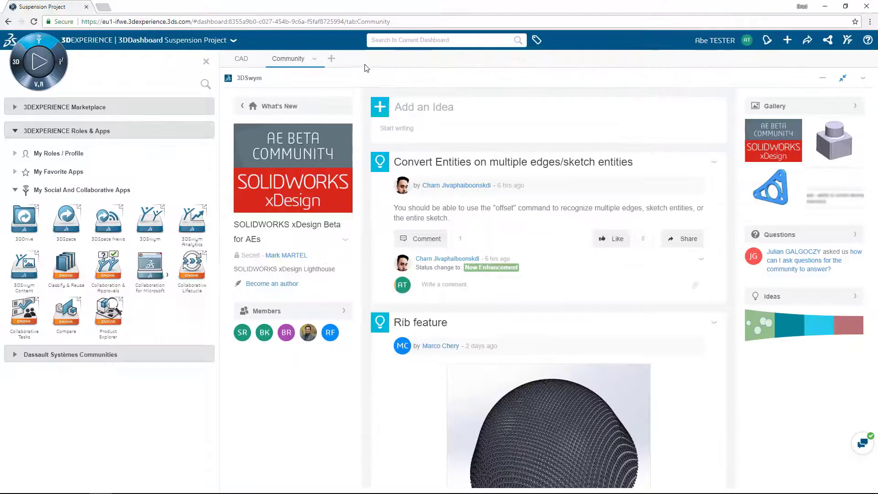
left_click(332, 60)
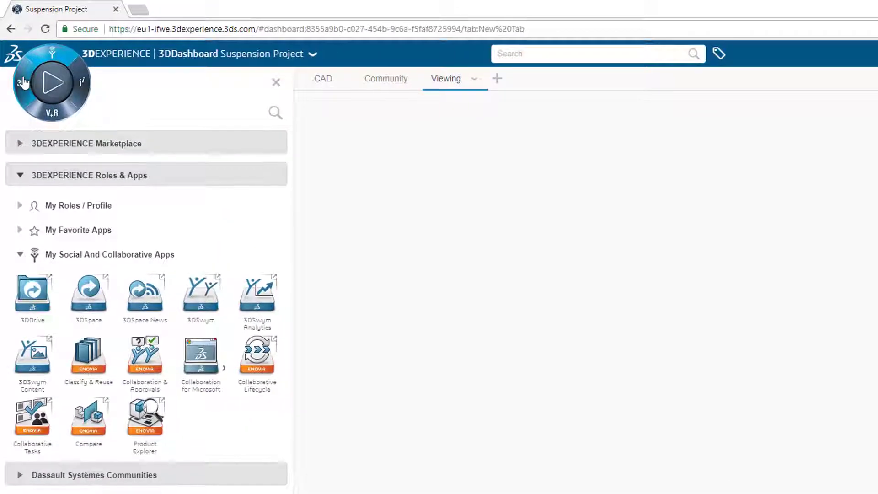
Add 3DPlay and, beside it, 3DSearch widgets to the Viewing tab
left_click(22, 83)
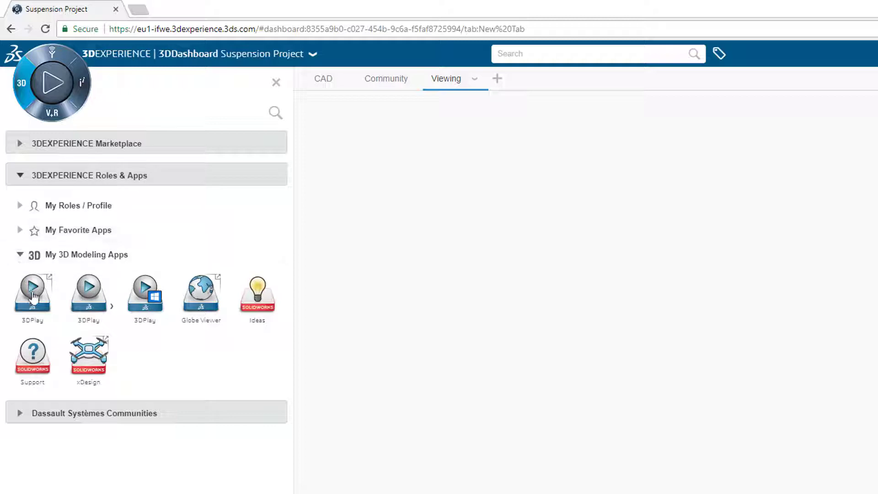
left_click_drag(119, 292, 629, 380)
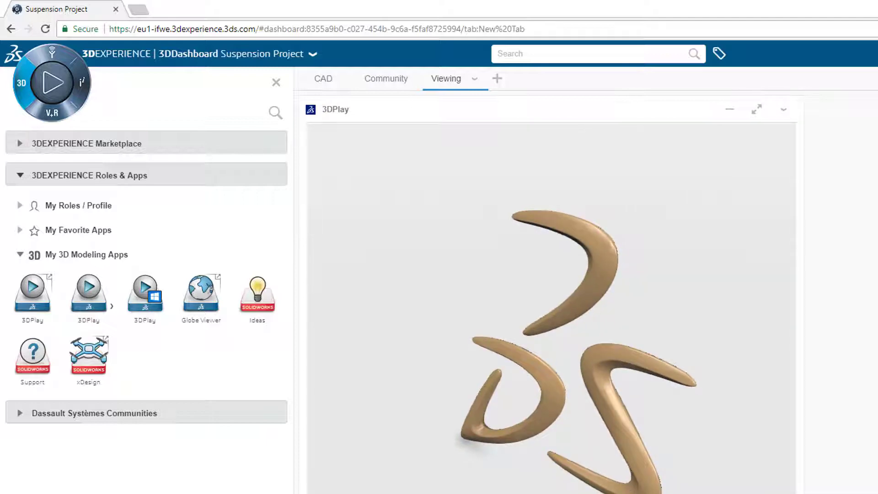
left_click(82, 87)
left_click_drag(99, 295, 877, 294)
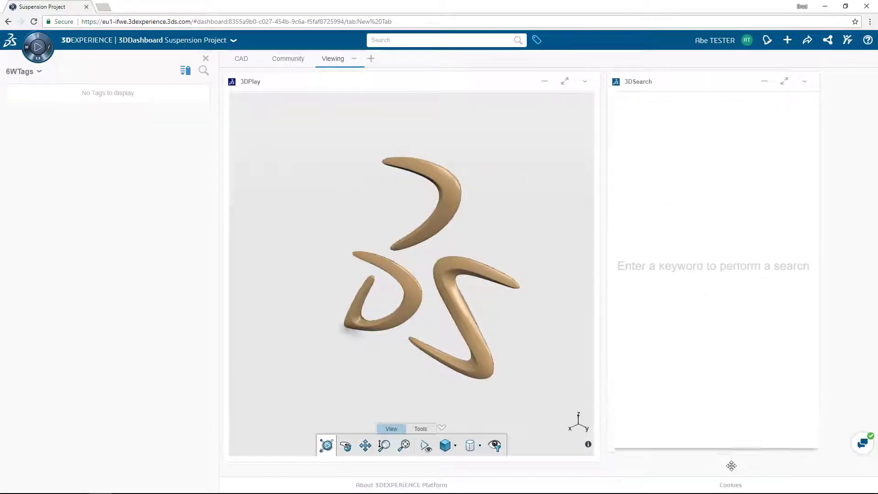
Rerun the 'abe' search, show Bracket Assembly full-width in 3DPlay, and add a fourth tab
left_click(476, 40)
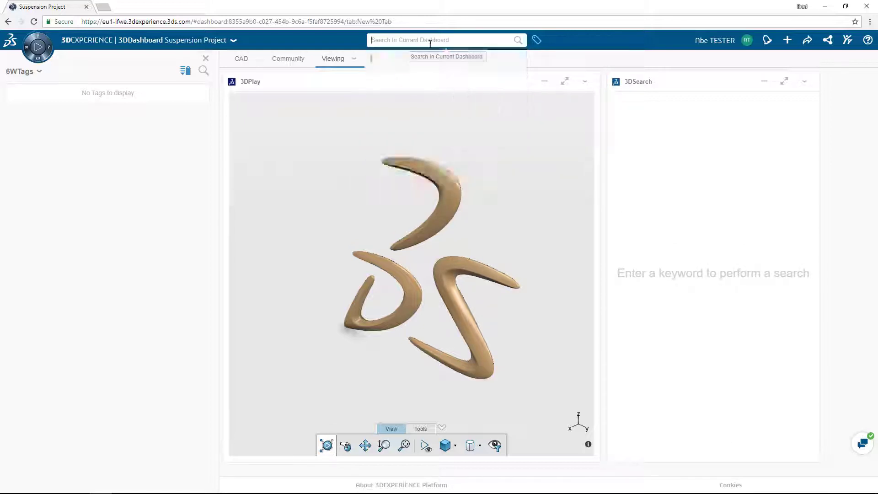
left_click(418, 78)
left_click_drag(662, 249, 485, 244)
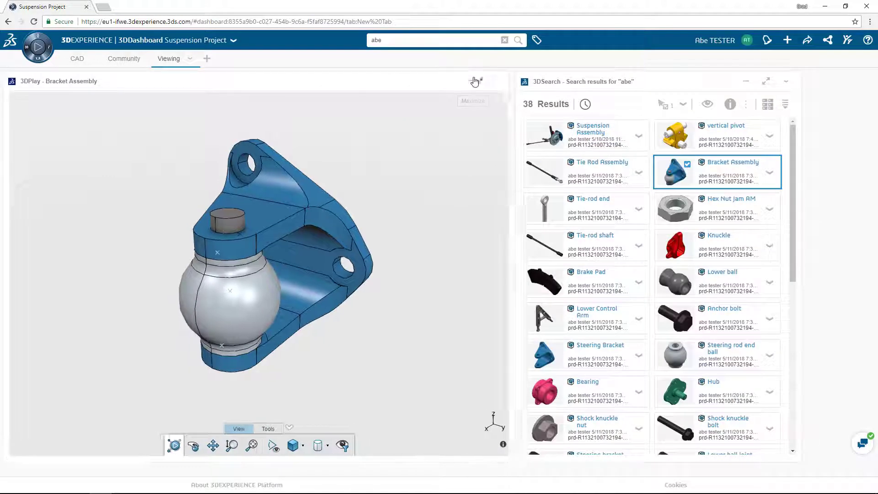
left_click(473, 81)
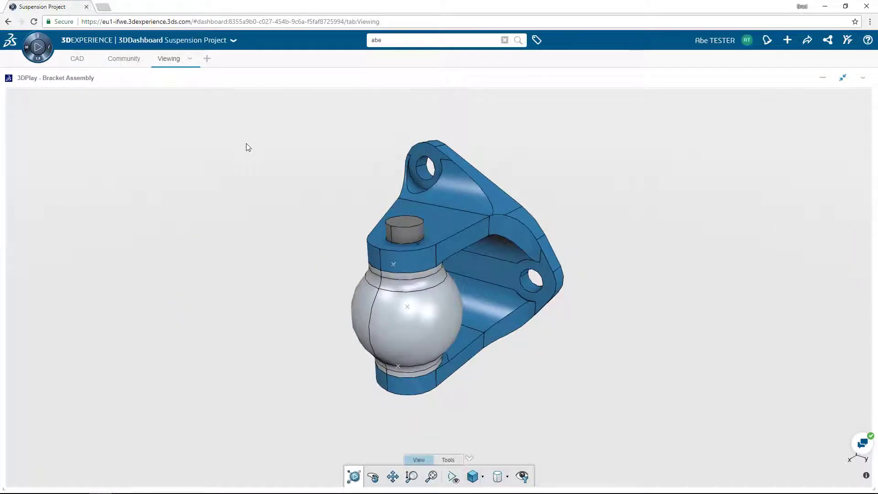
left_click(206, 59)
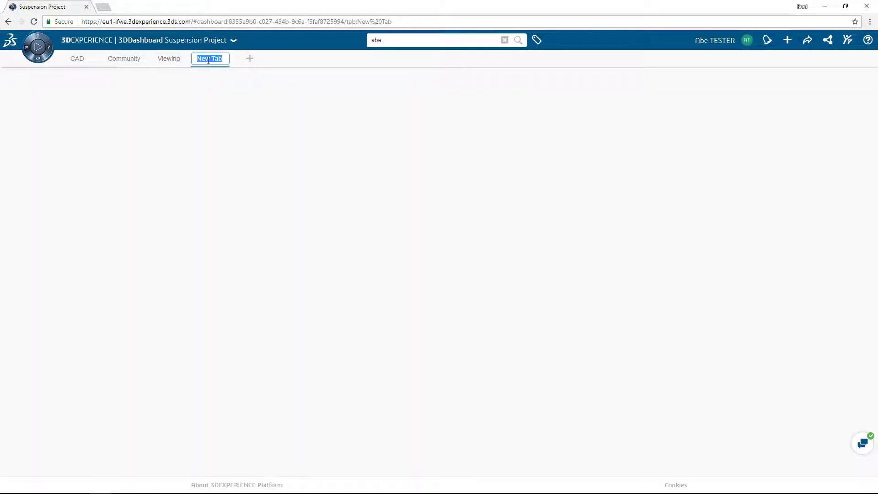
Name the fourth tab 'Project Info' and add an enlarged Web Page Reader widget
type("Project Info")
left_click(48, 49)
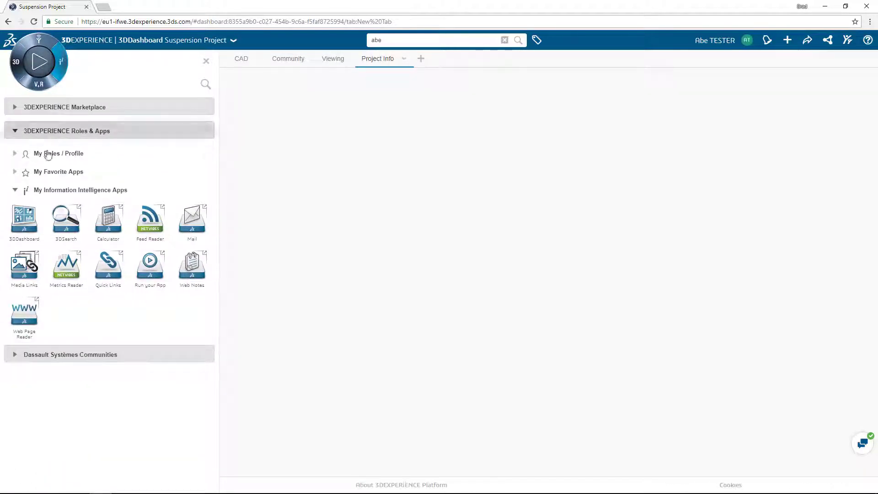
left_click_drag(26, 311, 265, 249)
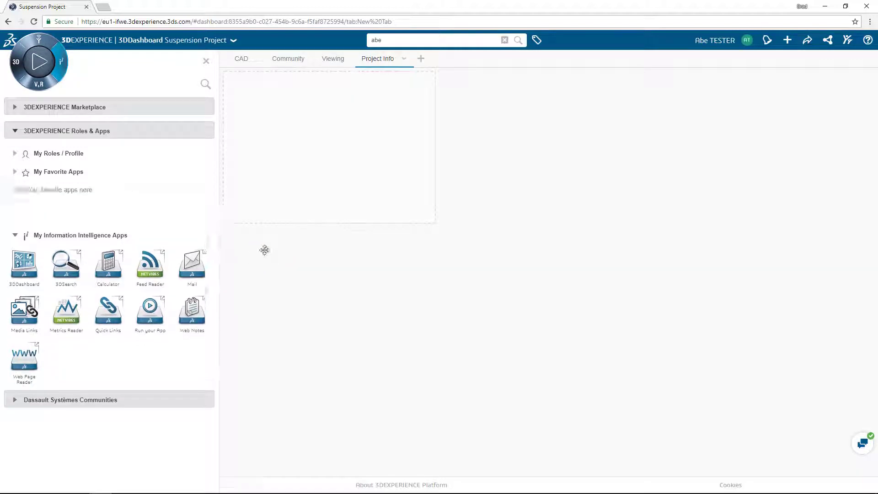
left_click_drag(438, 222, 610, 453)
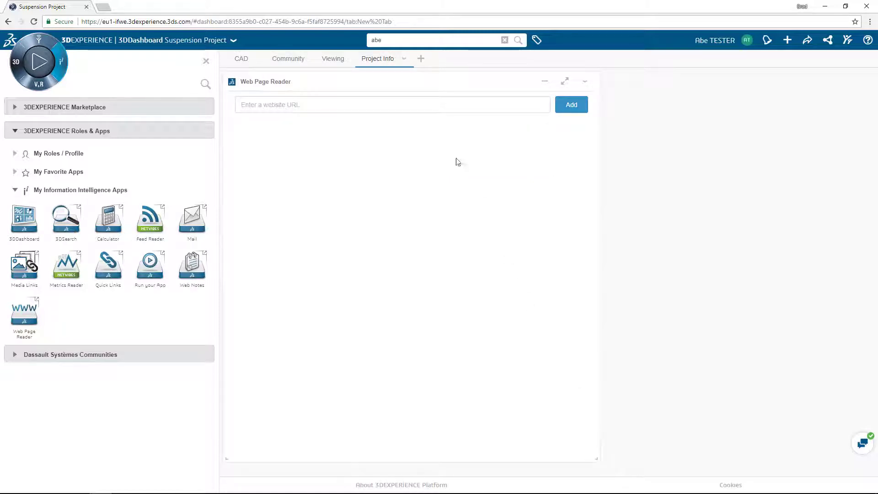
Load the pasted Google Sheets timeline link, widen the reader, and add Quick Links beside it
left_click(440, 103)
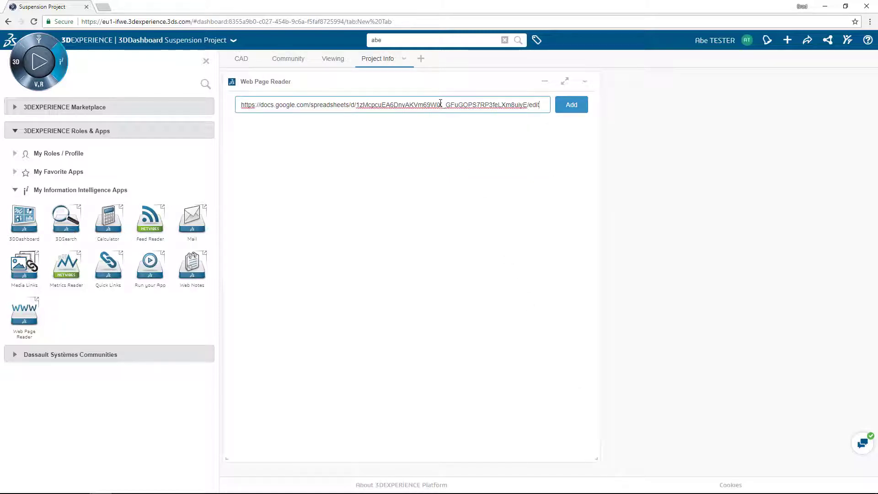
key("Return")
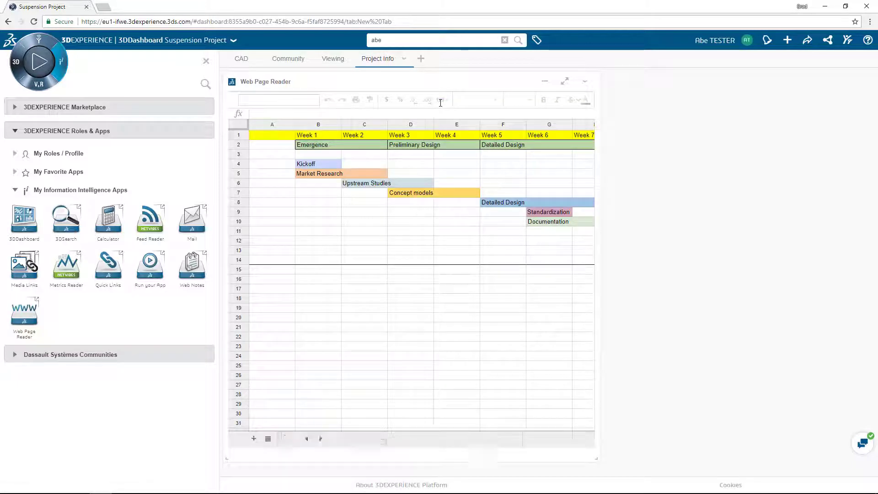
left_click_drag(598, 327, 736, 327)
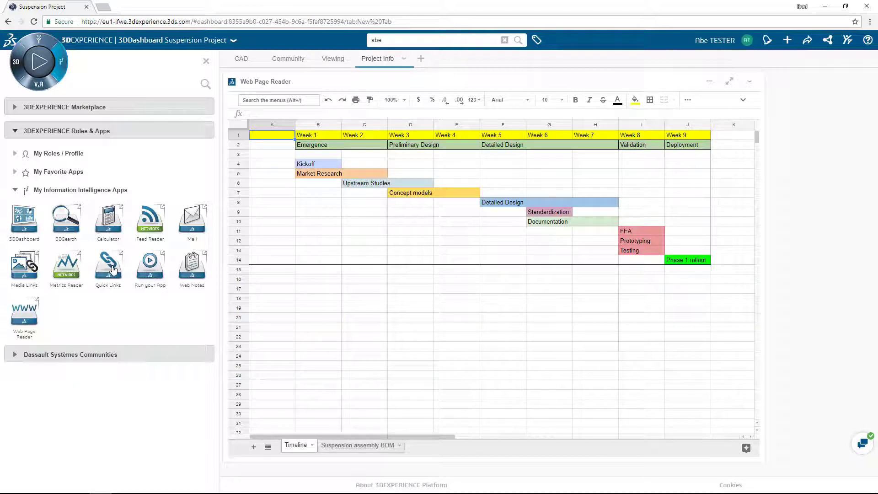
left_click_drag(114, 270, 818, 284)
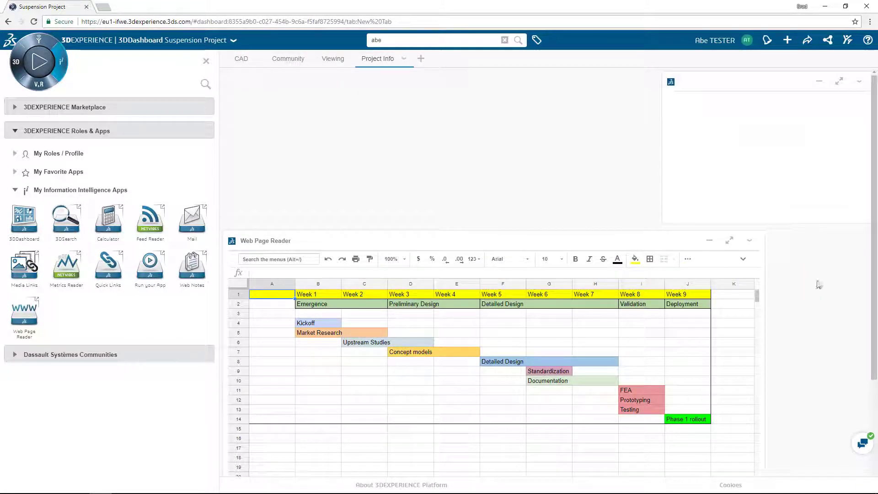
Narrow the spreadsheet widget and add a 'Pizza Hut' link with its pasted URL to Quick Links
left_click_drag(762, 284, 642, 279)
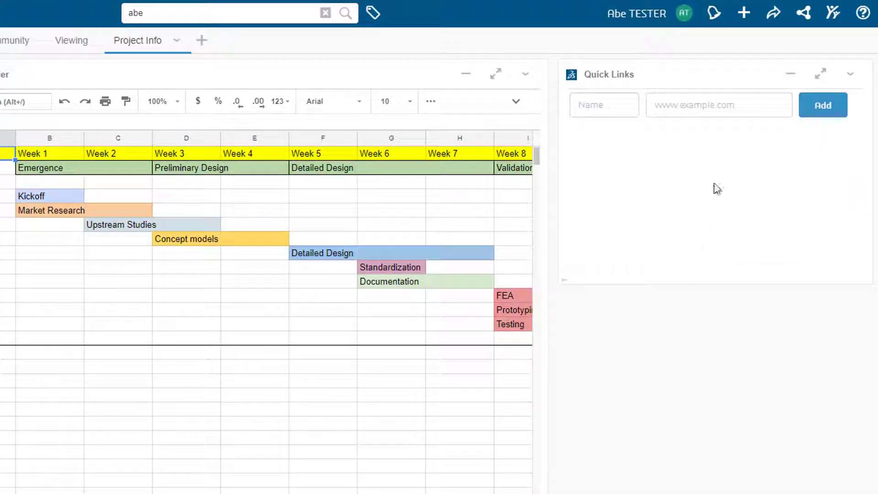
left_click(710, 114)
type("https://www.pizzahut.com/")
left_click(614, 108)
type("Pizza Hut")
left_click(818, 109)
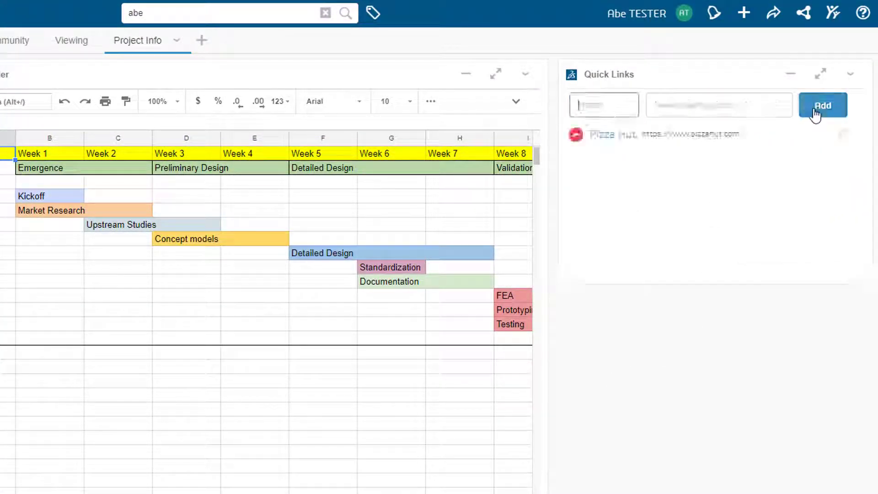
Add 'Google Drive' and 'MSDS' links with their pasted web addresses
left_click(618, 103)
type("Google Drive")
key("Tab")
key("ctrl+v")
key("Return")
type("MSDS")
key("Tab")
key("ctrl+v")
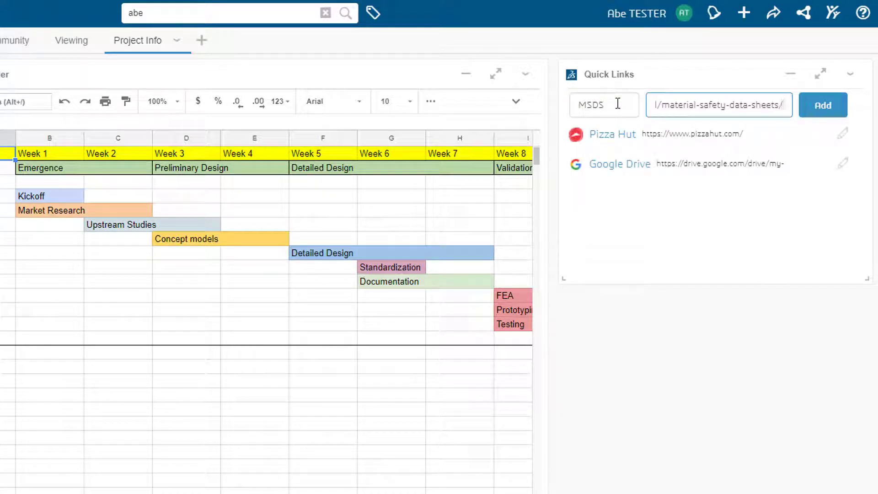
key("Return")
Add the 'Car Engineer' link, then return to the Viewing tab's Bracket Assembly
type("Car Engineer")
key("Tab")
type("http://www.car-engineer.com/")
key("Return")
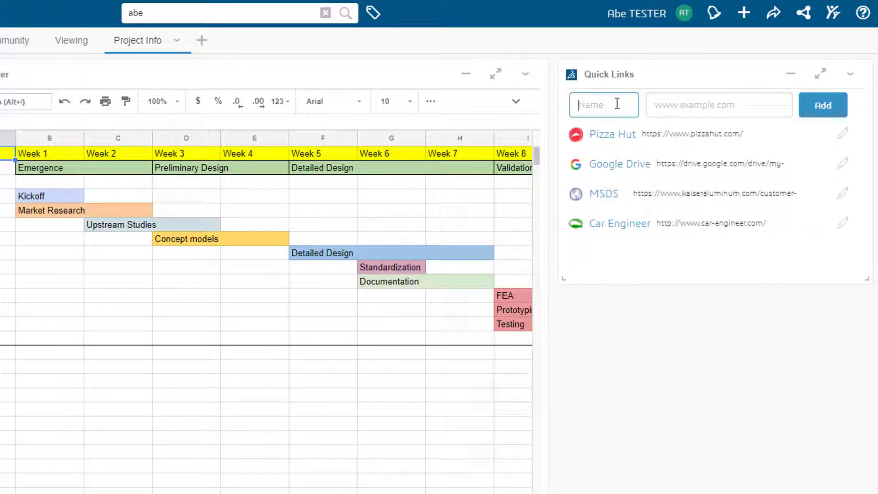
left_click(173, 68)
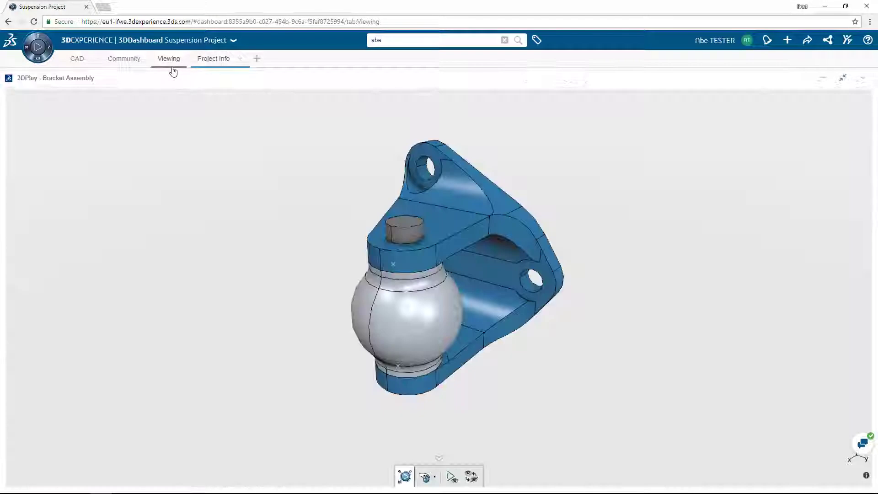
From the CAD tab, share Suspension Project, picking a colleague, then choose 'Manage members of this dashboard'
left_click(85, 69)
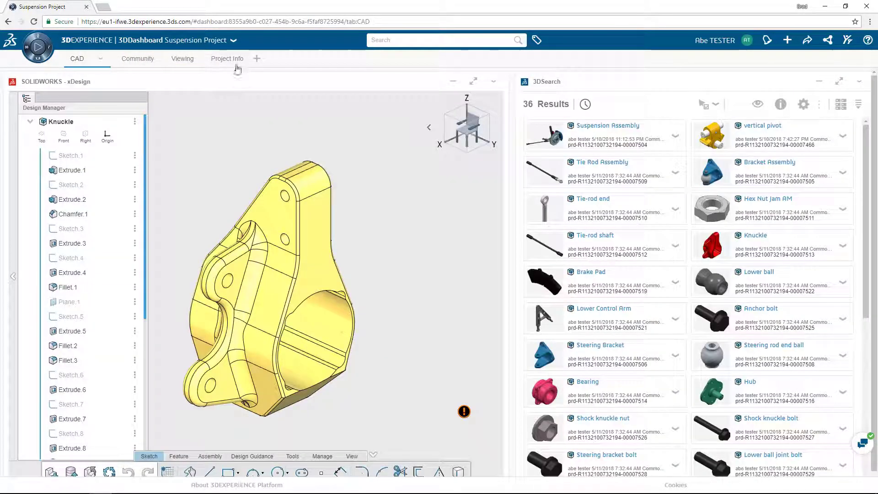
left_click(233, 41)
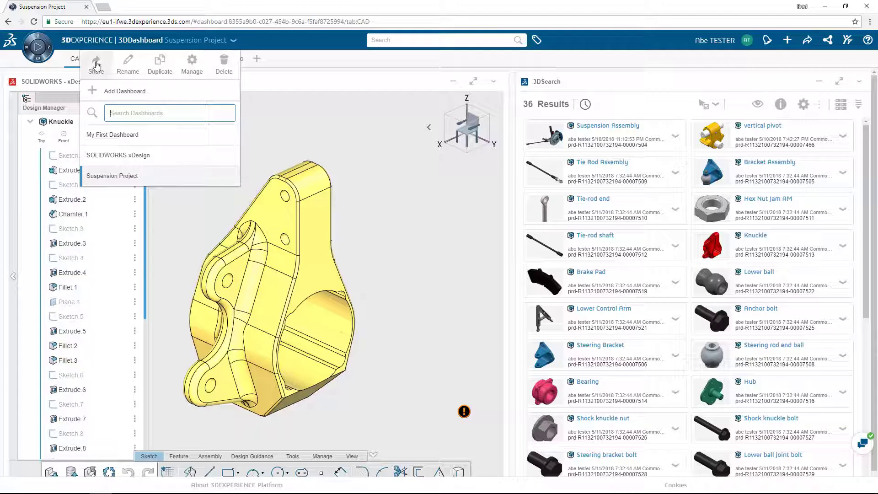
left_click(94, 62)
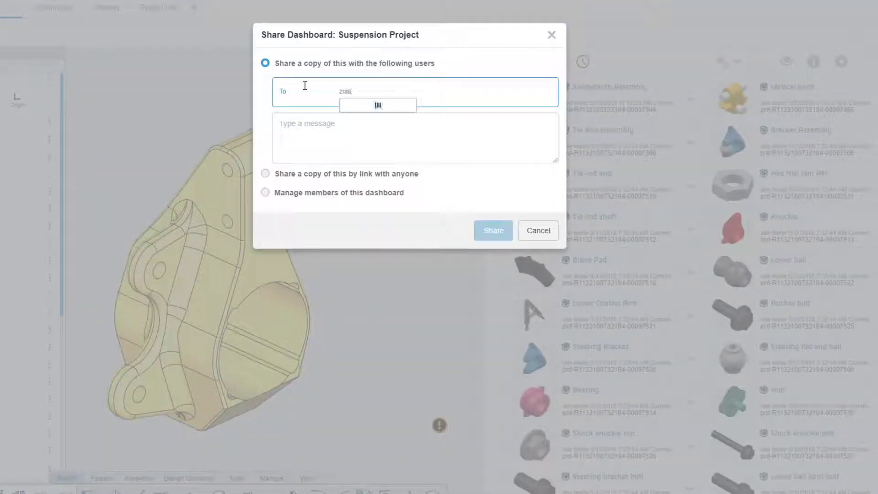
type("zias")
left_click(348, 109)
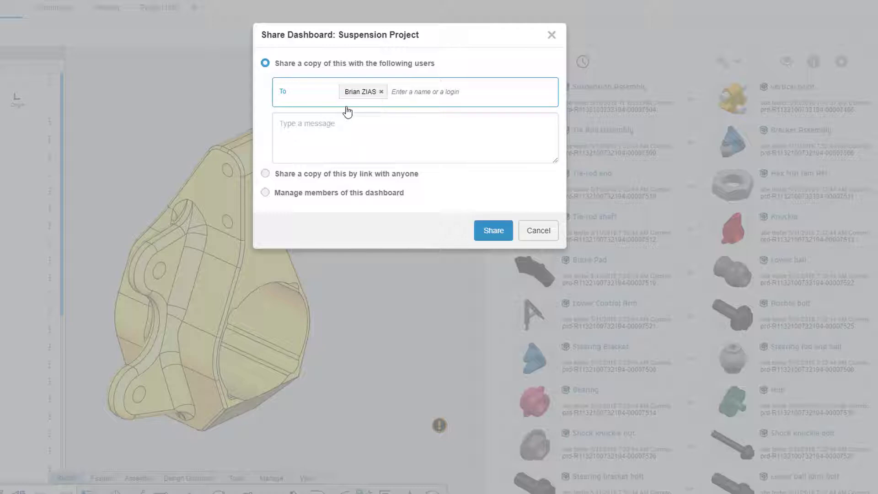
left_click(266, 193)
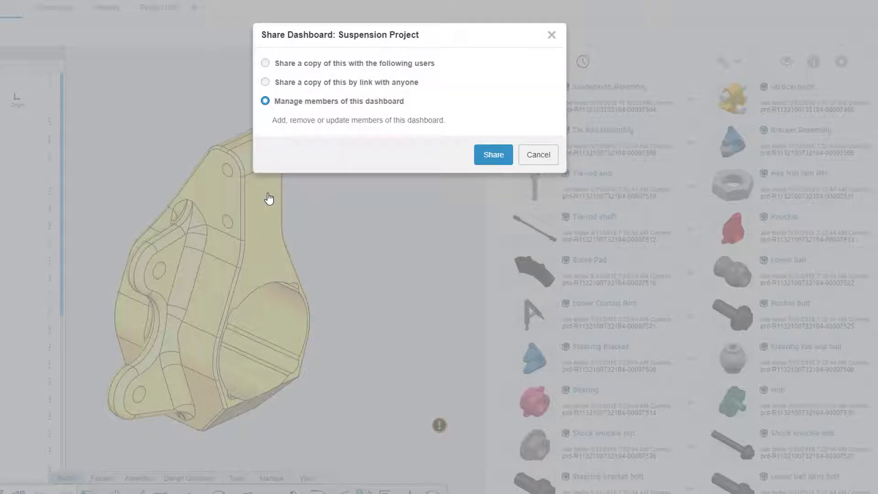
left_click(484, 157)
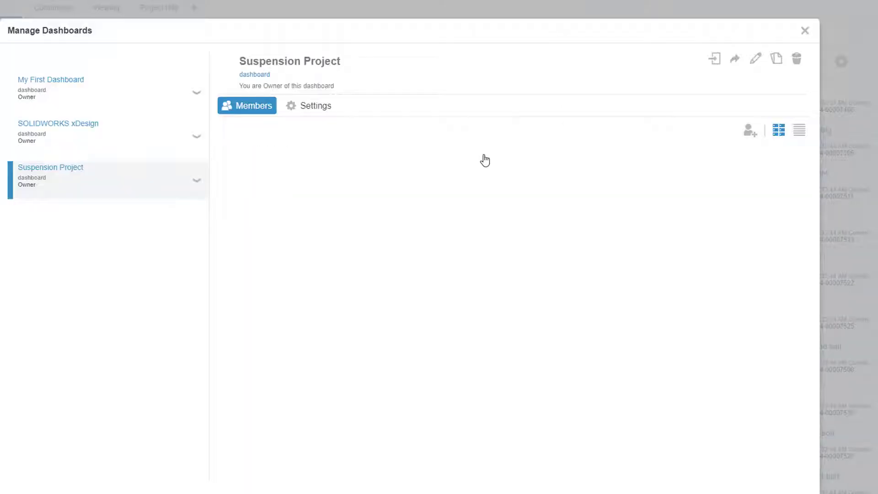
Add the suggested colleague as an Owner of the Suspension Project dashboard
left_click(751, 135)
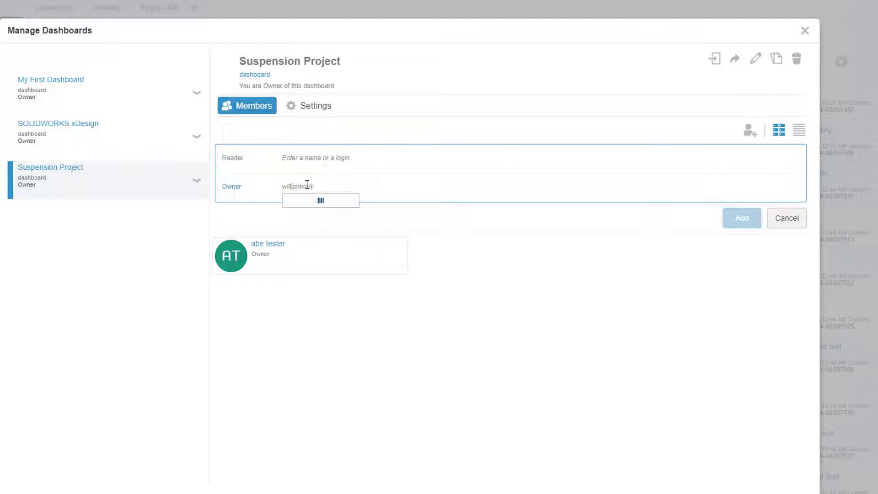
left_click(319, 221)
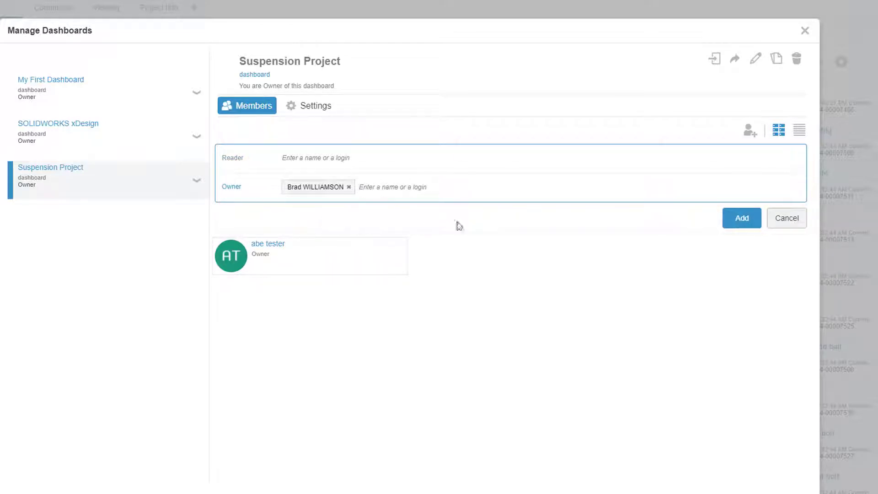
left_click(737, 219)
left_click(750, 132)
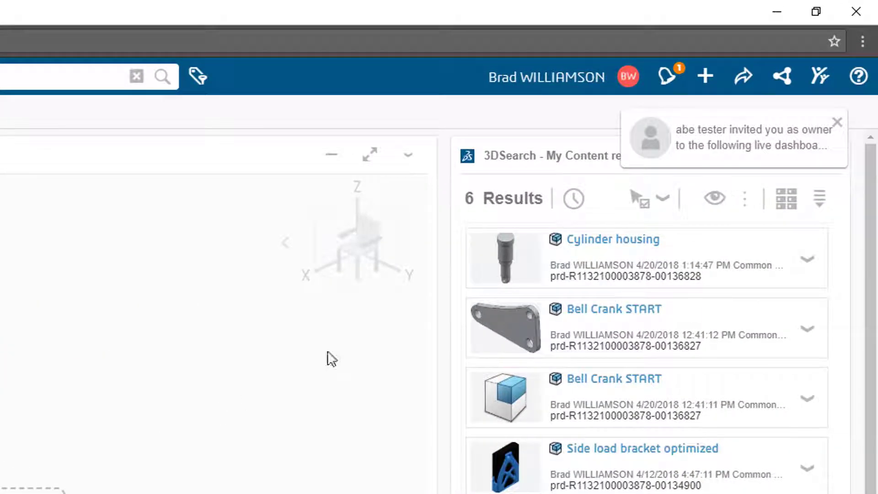
Open the shared dashboard from the invitation and place the Calculator app on it
left_click(720, 148)
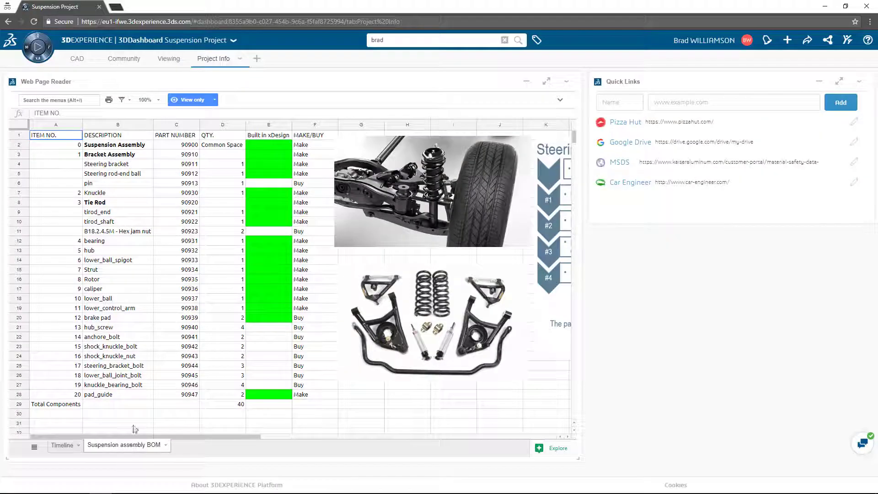
left_click(45, 52)
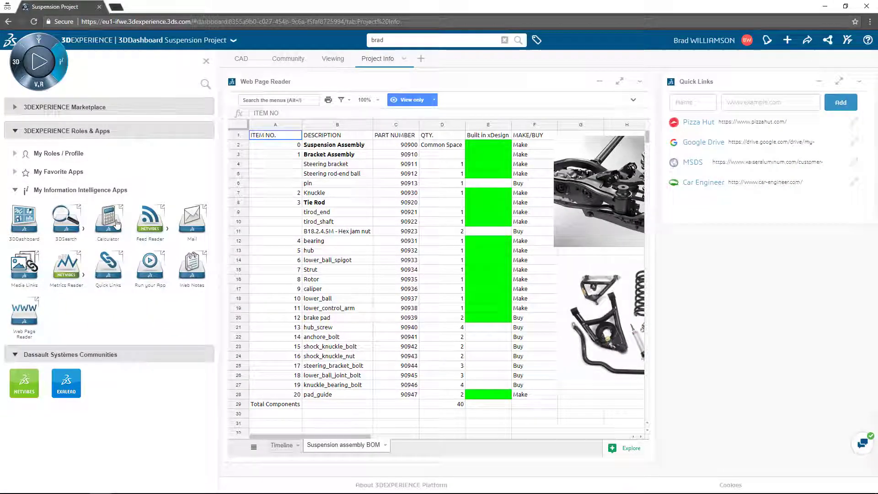
left_click_drag(109, 219, 768, 372)
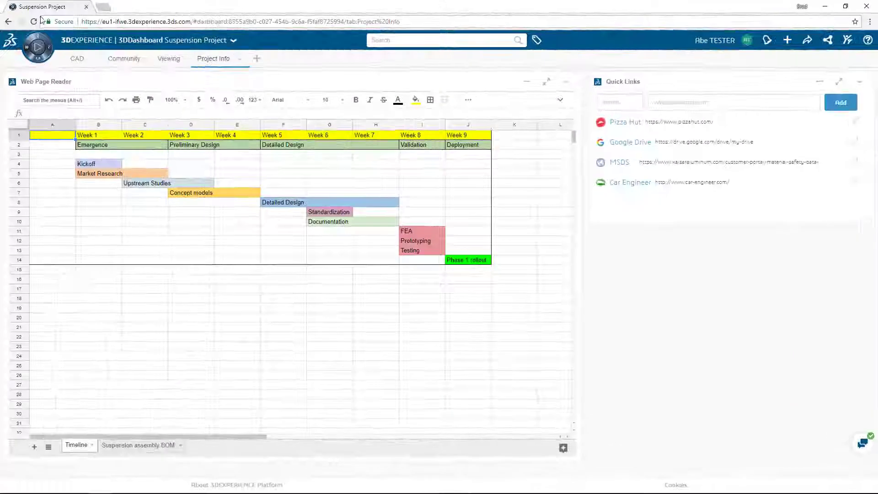
Reload the dashboard and browse the compass's social/collaborative and information intelligence app categories
left_click(33, 22)
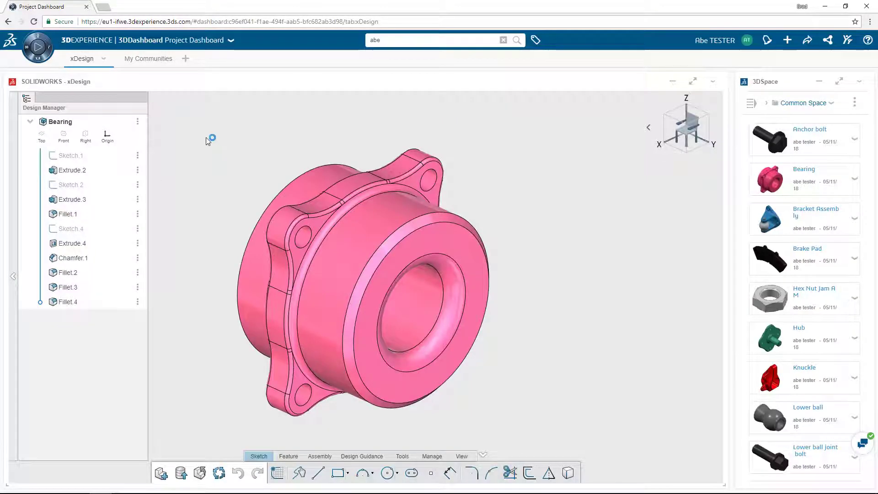
left_click(25, 52)
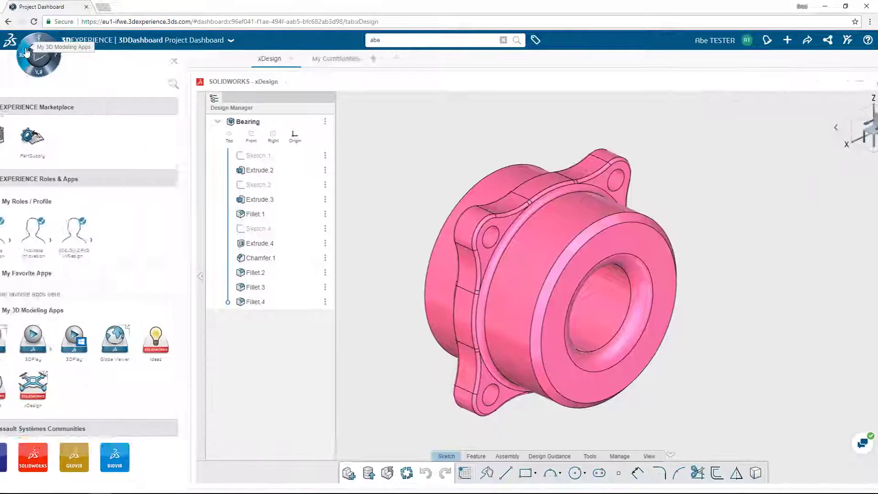
left_click(38, 44)
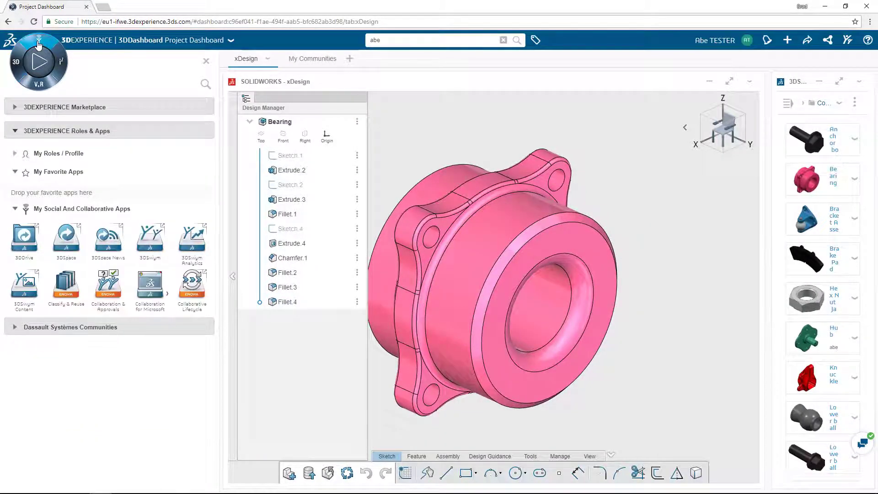
left_click(63, 59)
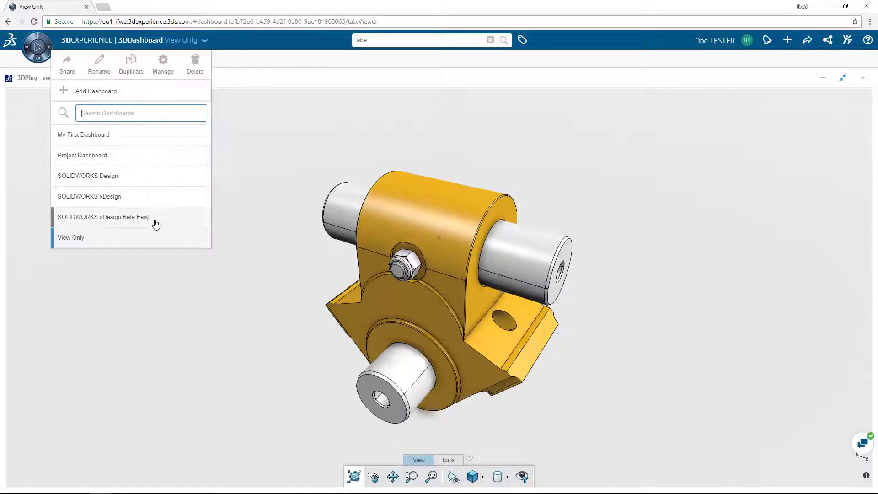
Open the SOLIDWORKS xDesign Beta East dashboard and limit search to the current dashboard
left_click(156, 219)
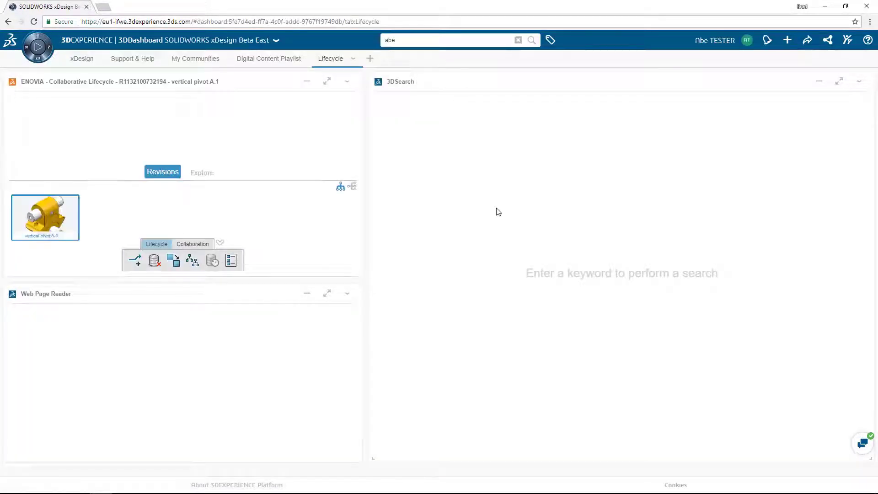
left_click(477, 36)
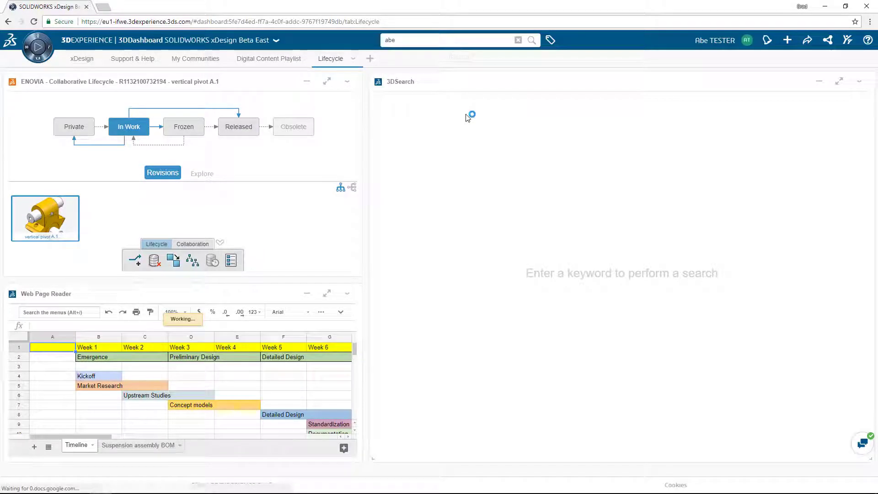
left_click(480, 40)
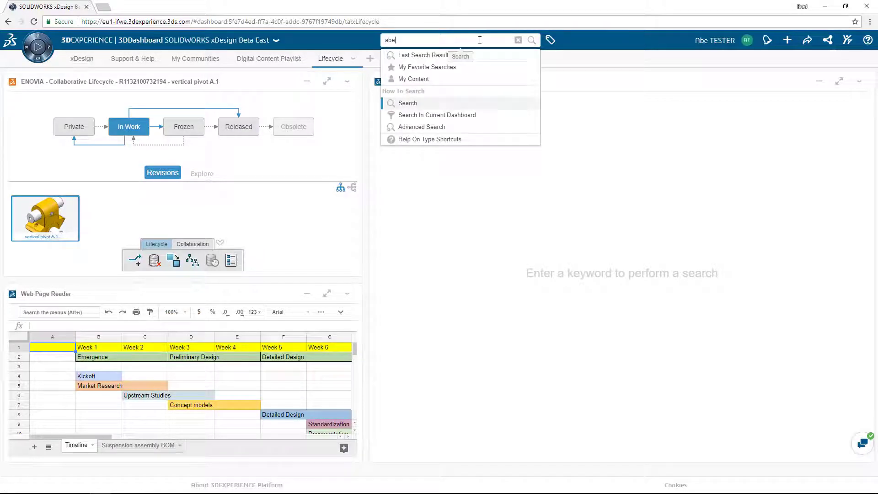
left_click(471, 115)
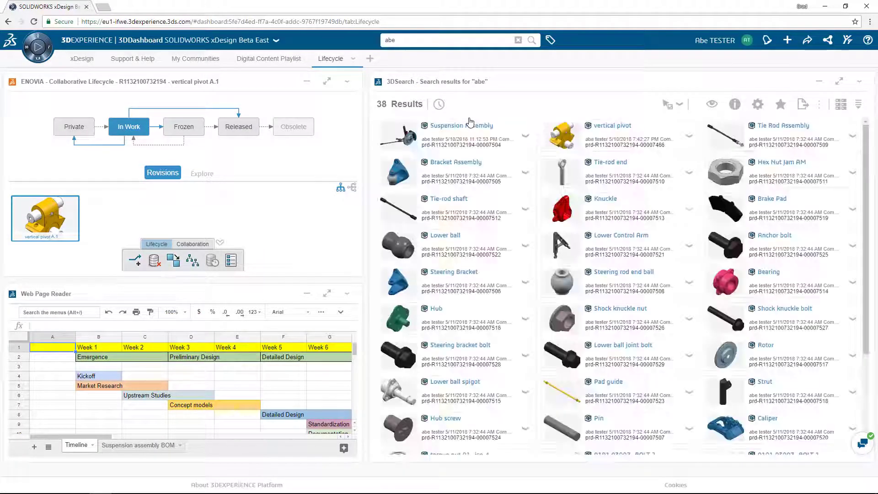
Preview the Tie-rod end result in 3D, then switch to the Knuckle model and rotate it
left_click(619, 168)
left_click(712, 104)
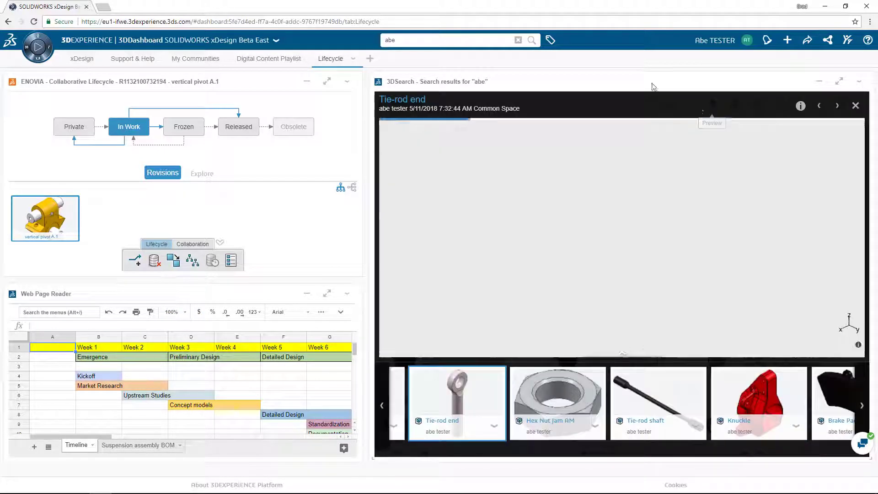
left_click(777, 389)
left_click_drag(572, 261, 552, 263)
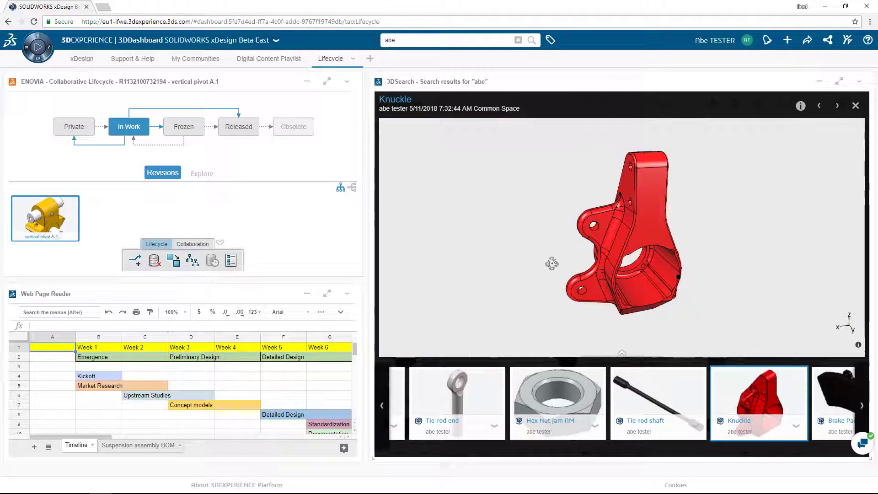